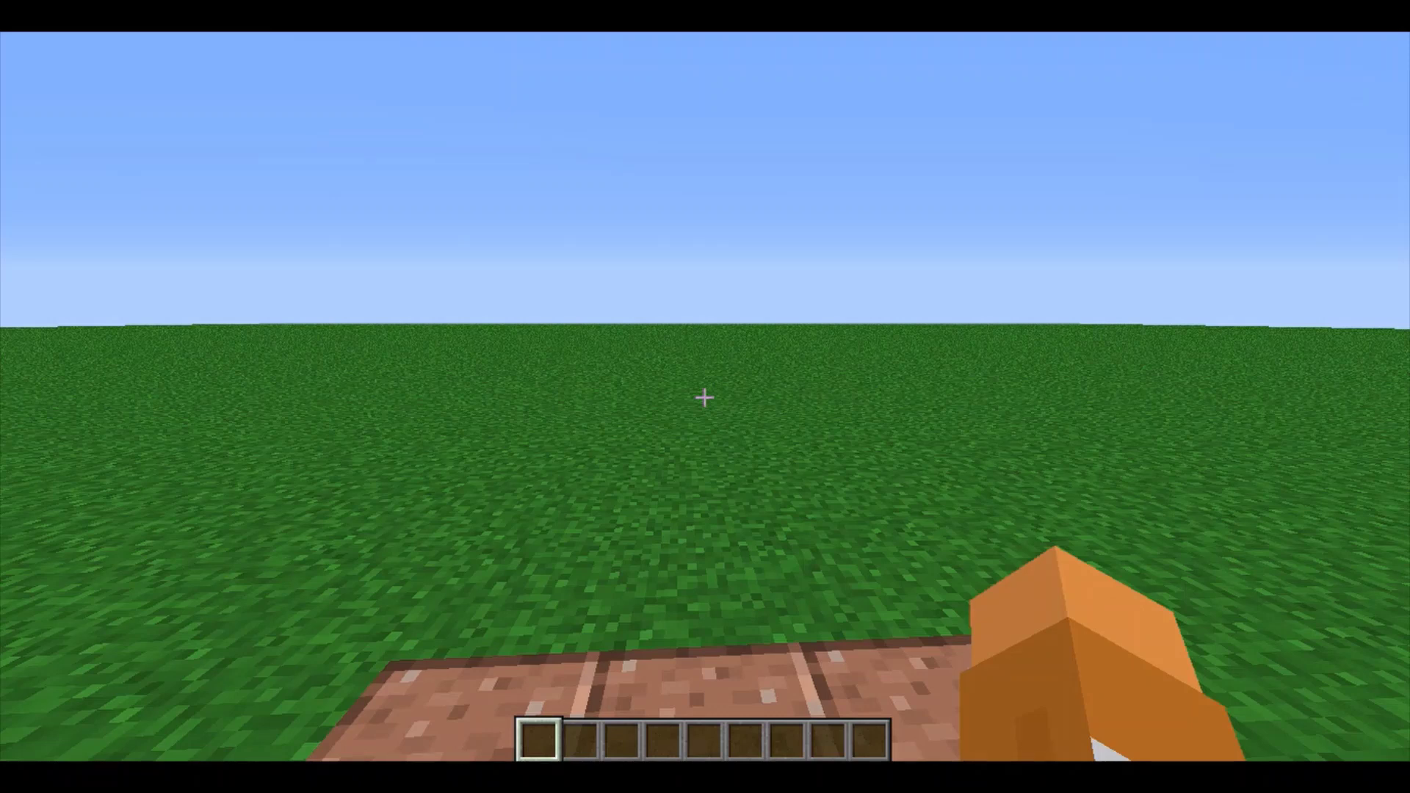
Start a /tp command and cycle its target selector from @a through @p to @e[
{"action": "key", "text": "slash"}
{"action": "type", "text": "tp "}
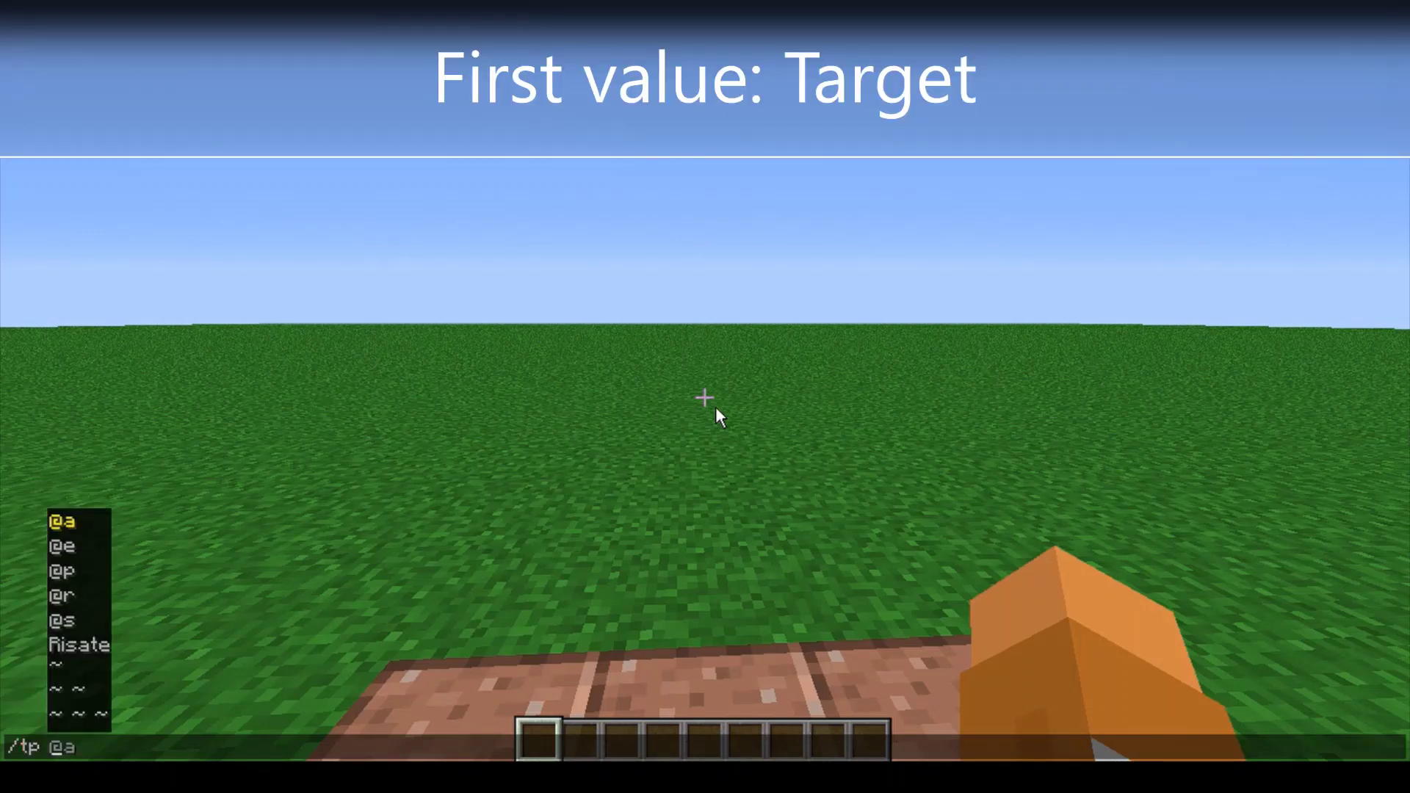
{"action": "type", "text": "@"}
{"action": "type", "text": "a["}
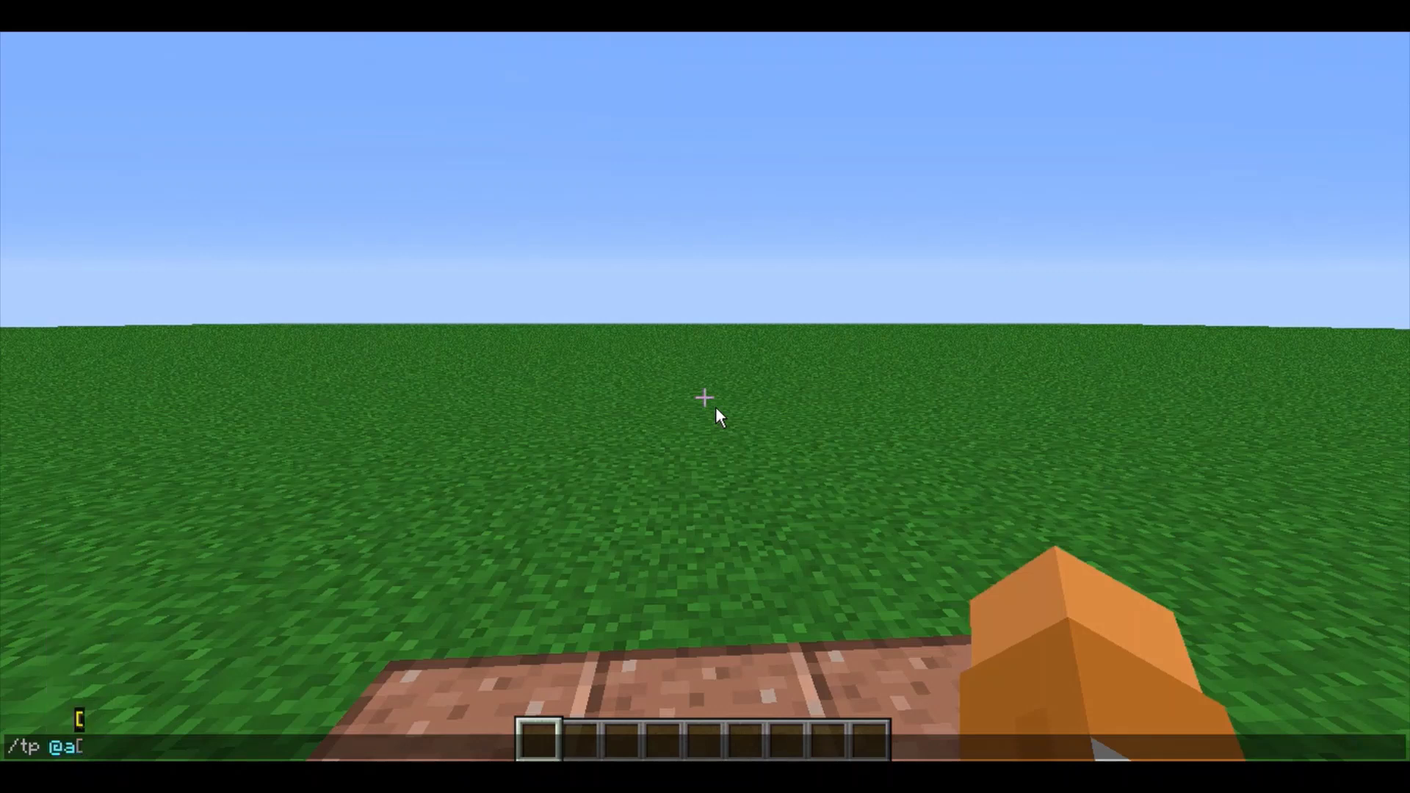
{"action": "key", "text": "BackSpace"}
{"action": "key", "text": "BackSpace"}
{"action": "type", "text": "p["}
{"action": "key", "text": "BackSpace"}
{"action": "key", "text": "BackSpace"}
{"action": "type", "text": "e["}
{"action": "type", "text": "type="}
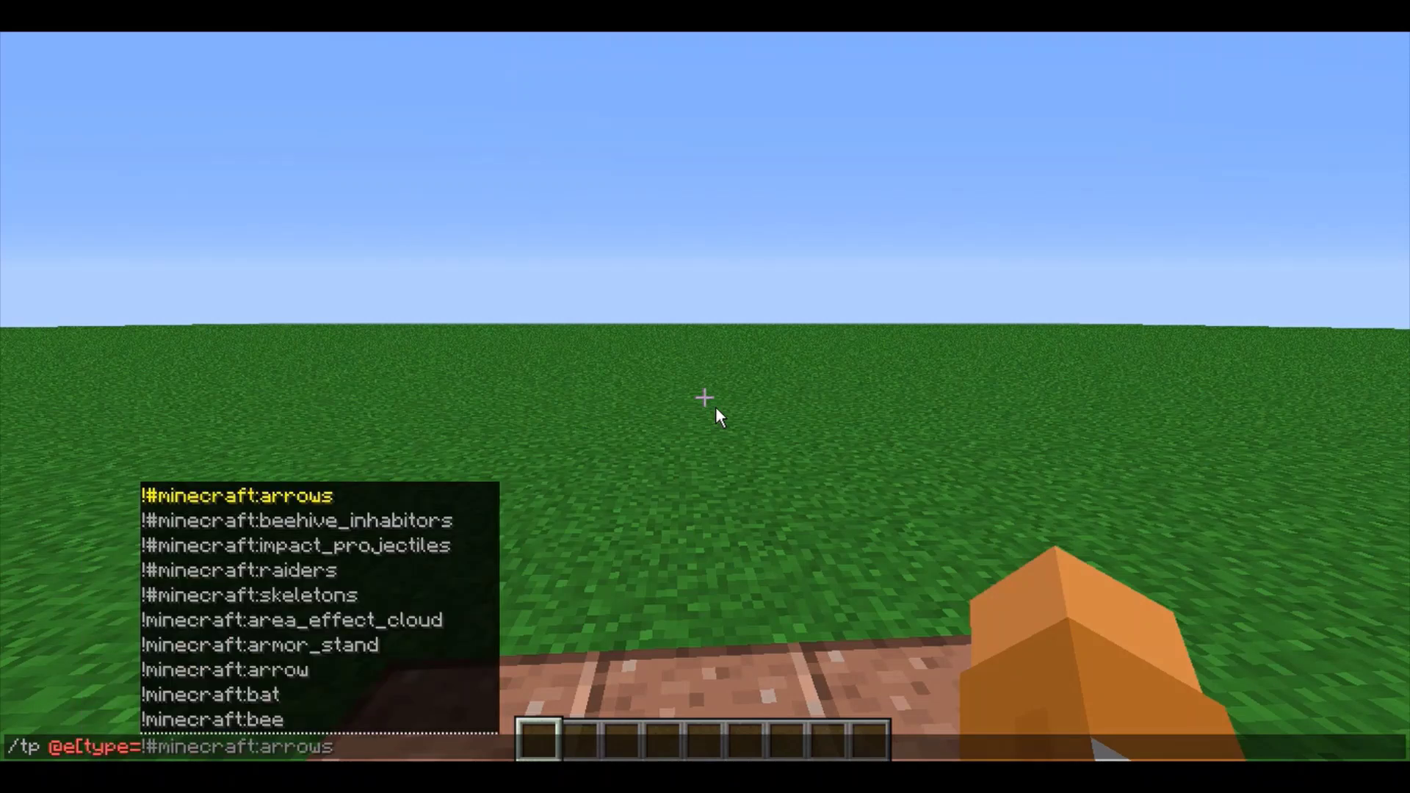
{"action": "type", "text": "chicken]"}
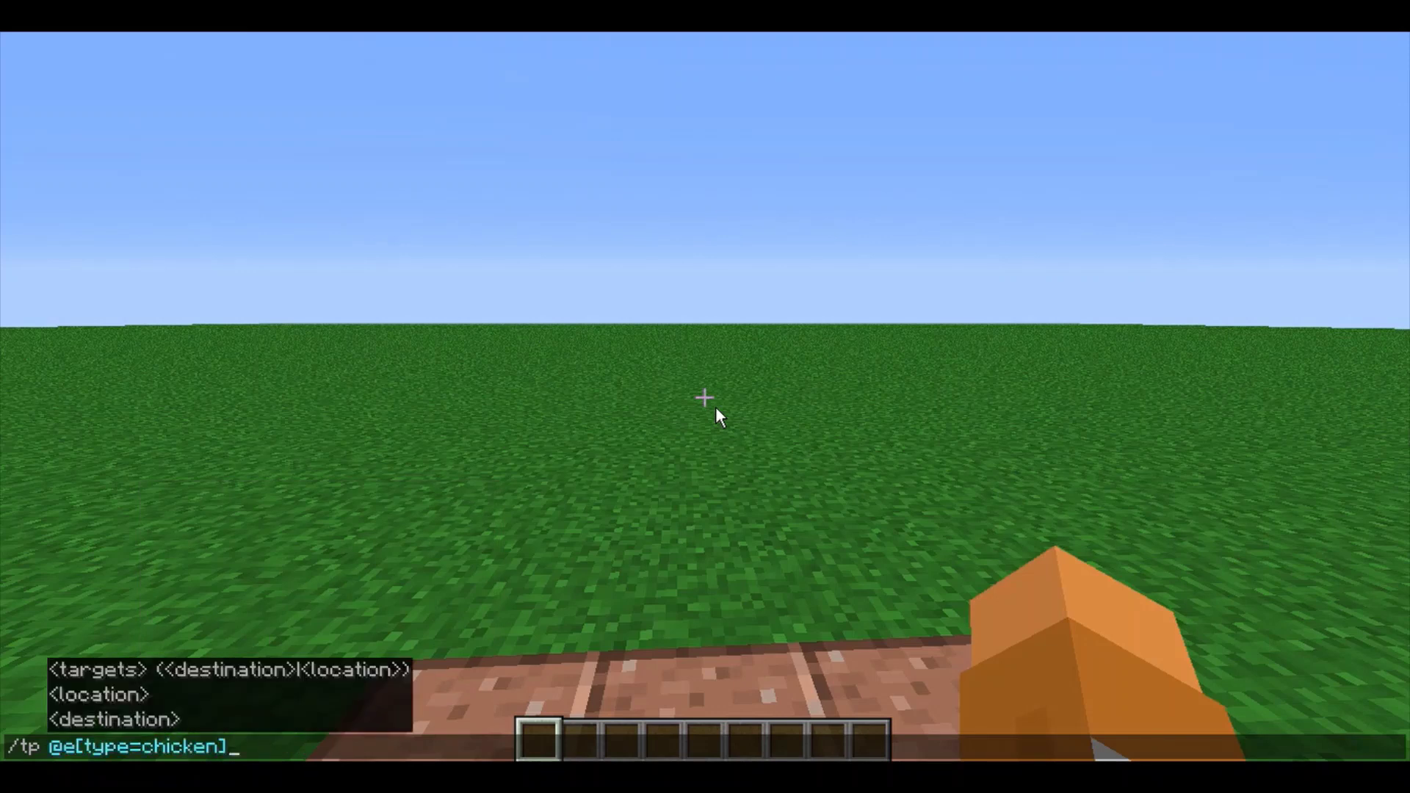
{"action": "type", "text": " @"}
Discard the unfinished /tp @e[type=chicken] command and walk back and forth on the grass
{"action": "key", "text": "BackSpace"}
{"action": "key", "text": "BackSpace"}
{"action": "key", "text": "BackSpace"}
{"action": "key", "text": "BackSpace"}
{"action": "key", "text": "BackSpace"}
{"action": "key", "text": "BackSpace"}
{"action": "key", "text": "BackSpace"}
{"action": "key", "text": "BackSpace"}
{"action": "key", "text": "BackSpace"}
{"action": "key", "text": "BackSpace"}
{"action": "key", "text": "BackSpace"}
{"action": "key", "text": "Escape"}
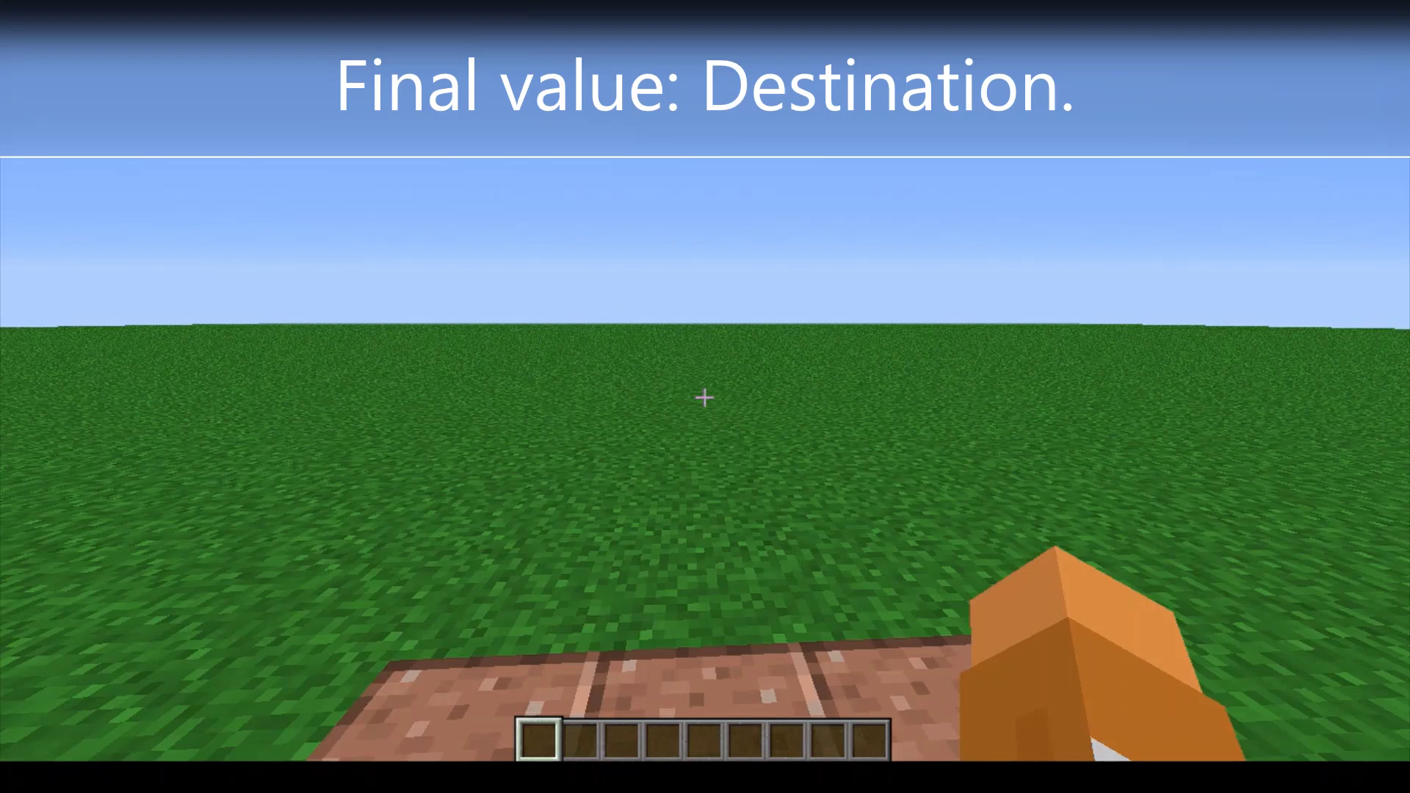
{"action": "key", "text": "s"}
{"action": "key", "text": "s"}
{"action": "key", "text": "w"}
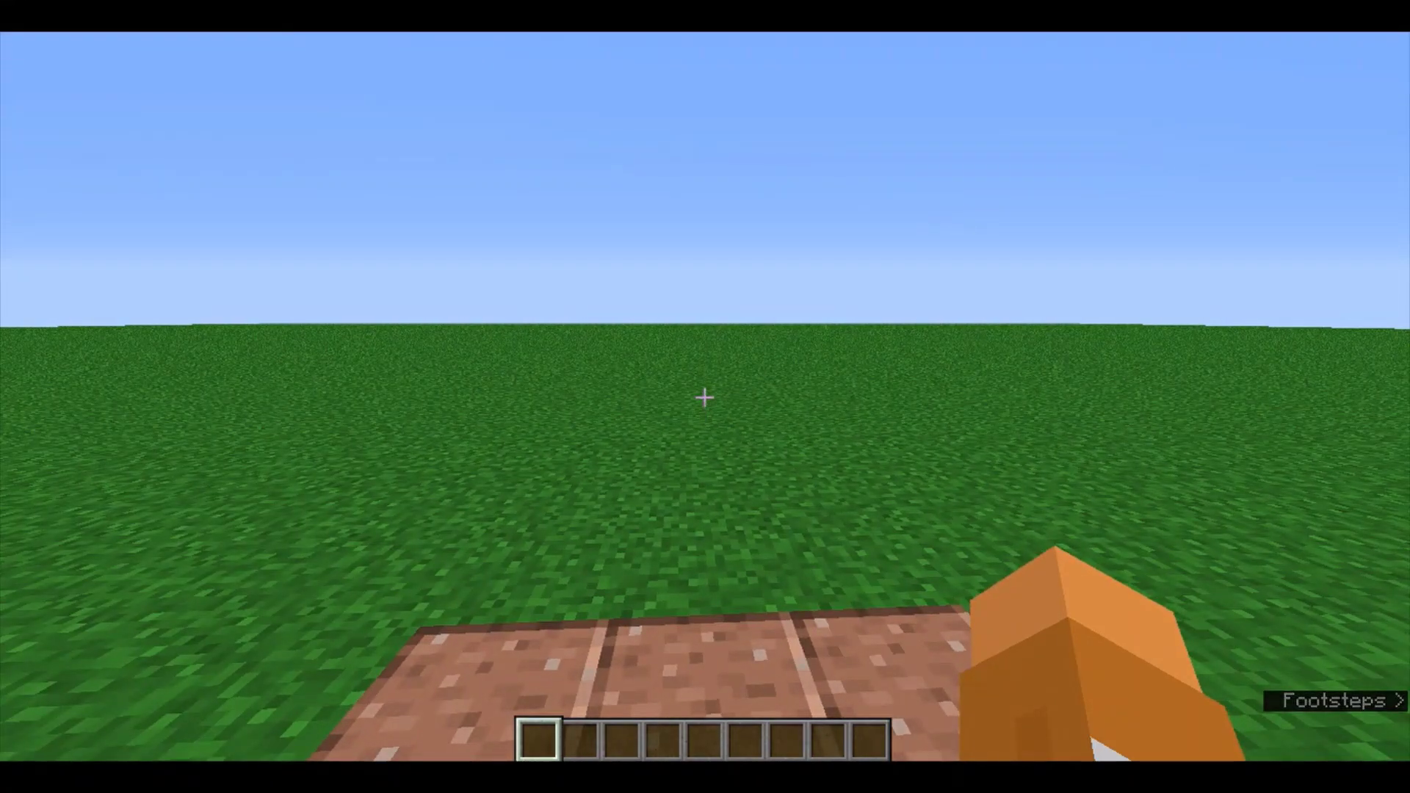
Show the F3 debug coordinates (1188, 104, 5680) and step forward beside the granite path
{"action": "key", "text": "s"}
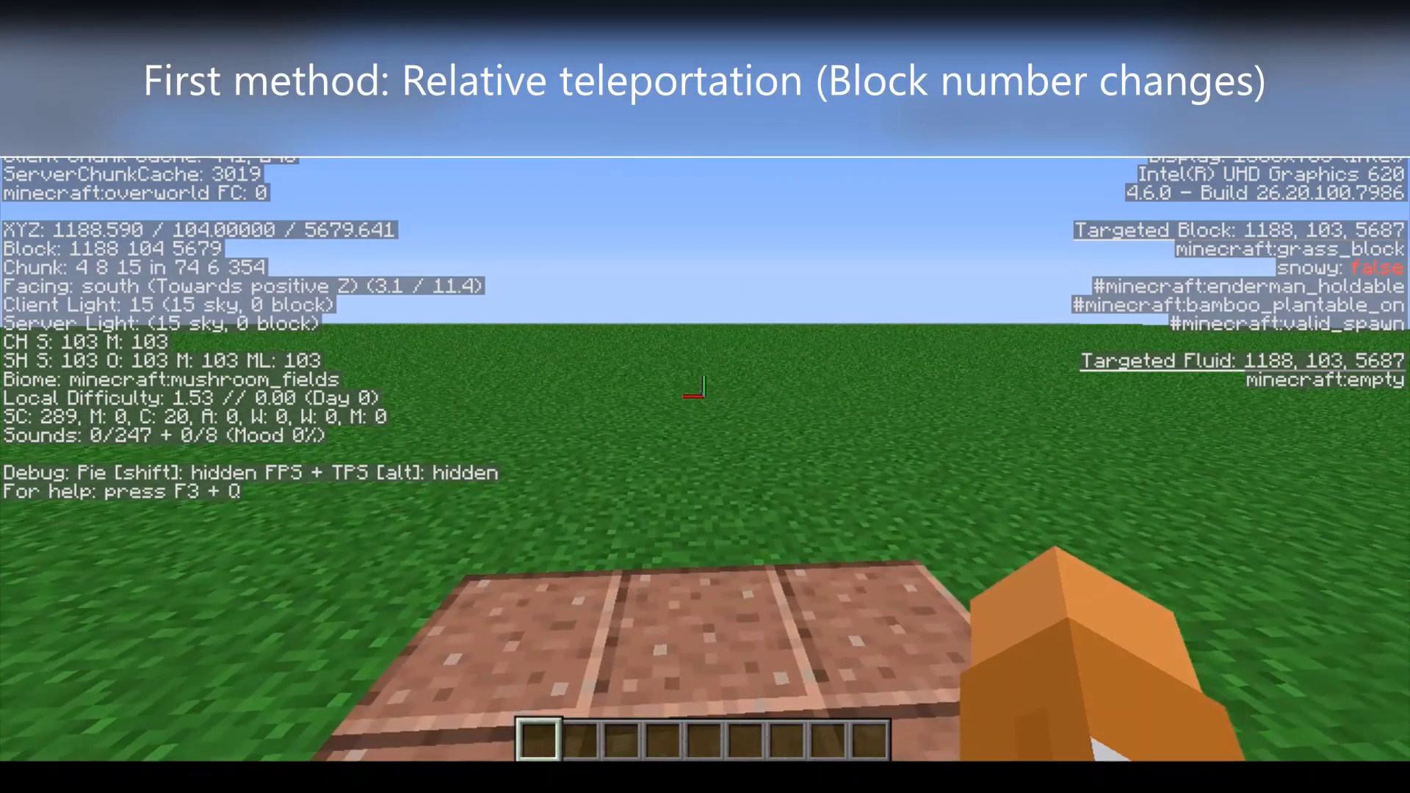
{"action": "key", "text": "w"}
{"action": "key", "text": "t"}
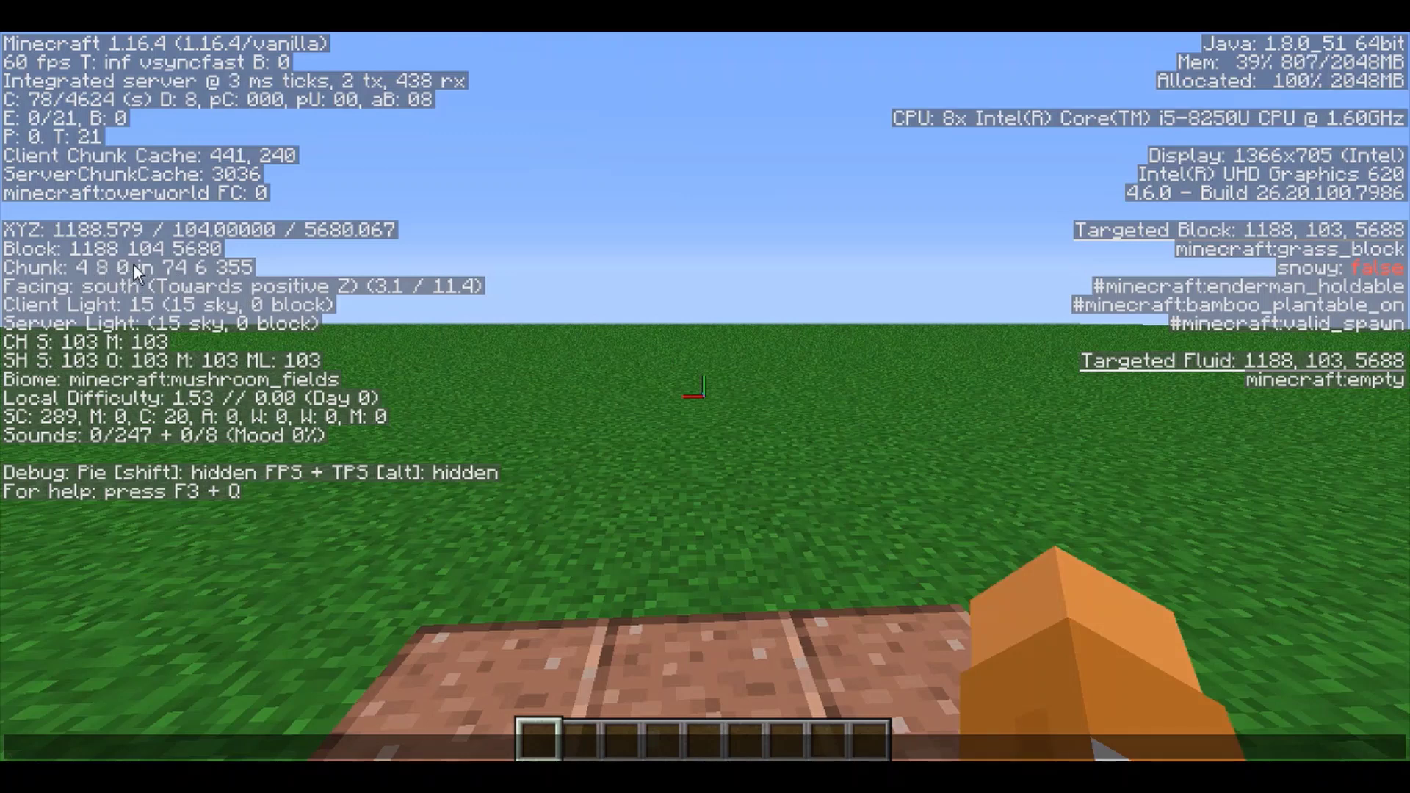
{"action": "key", "text": "Escape"}
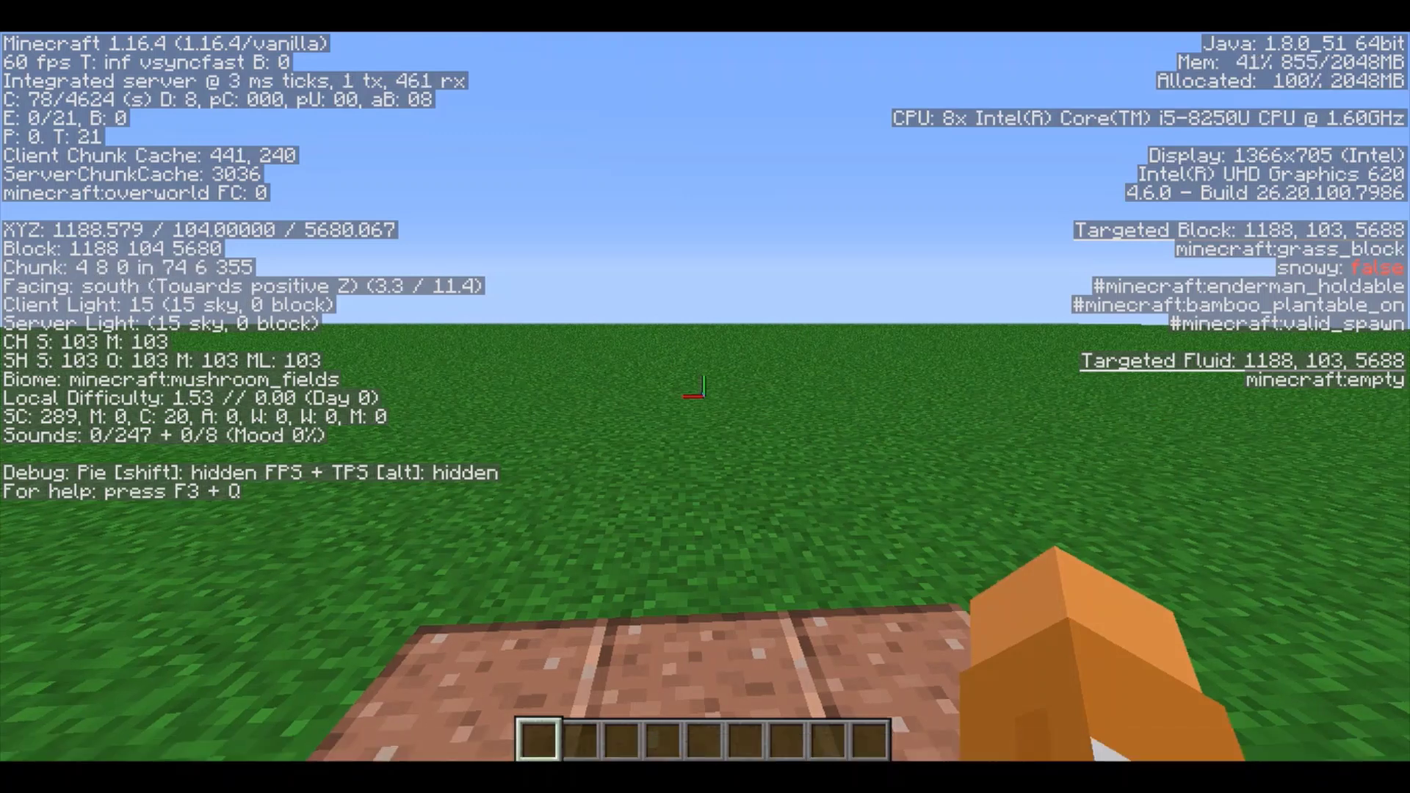
Write and then discard a relative /tp @p ~ ~ ~ command
{"action": "key", "text": "slash"}
{"action": "type", "text": "tp @p "}
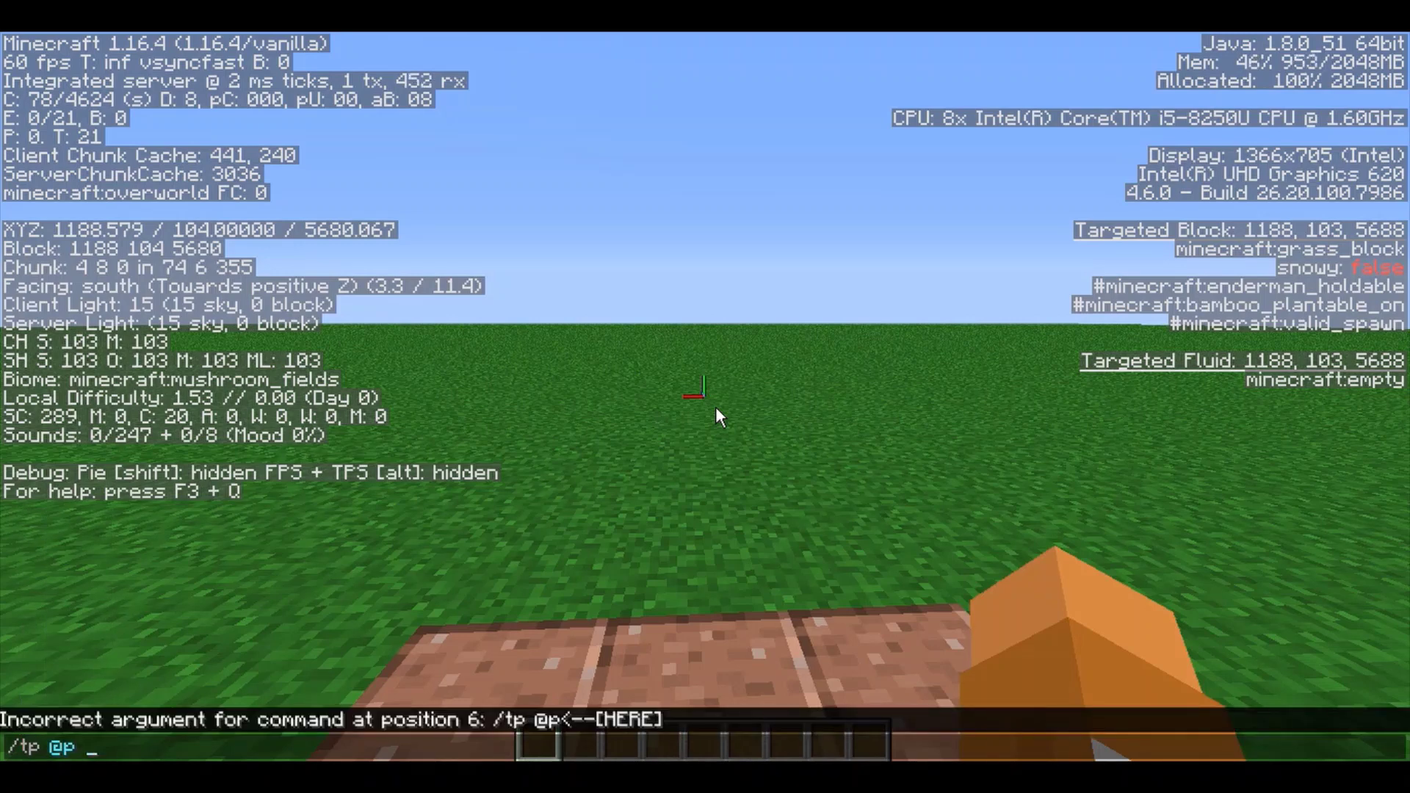
{"action": "type", "text": "~ ~ ~"}
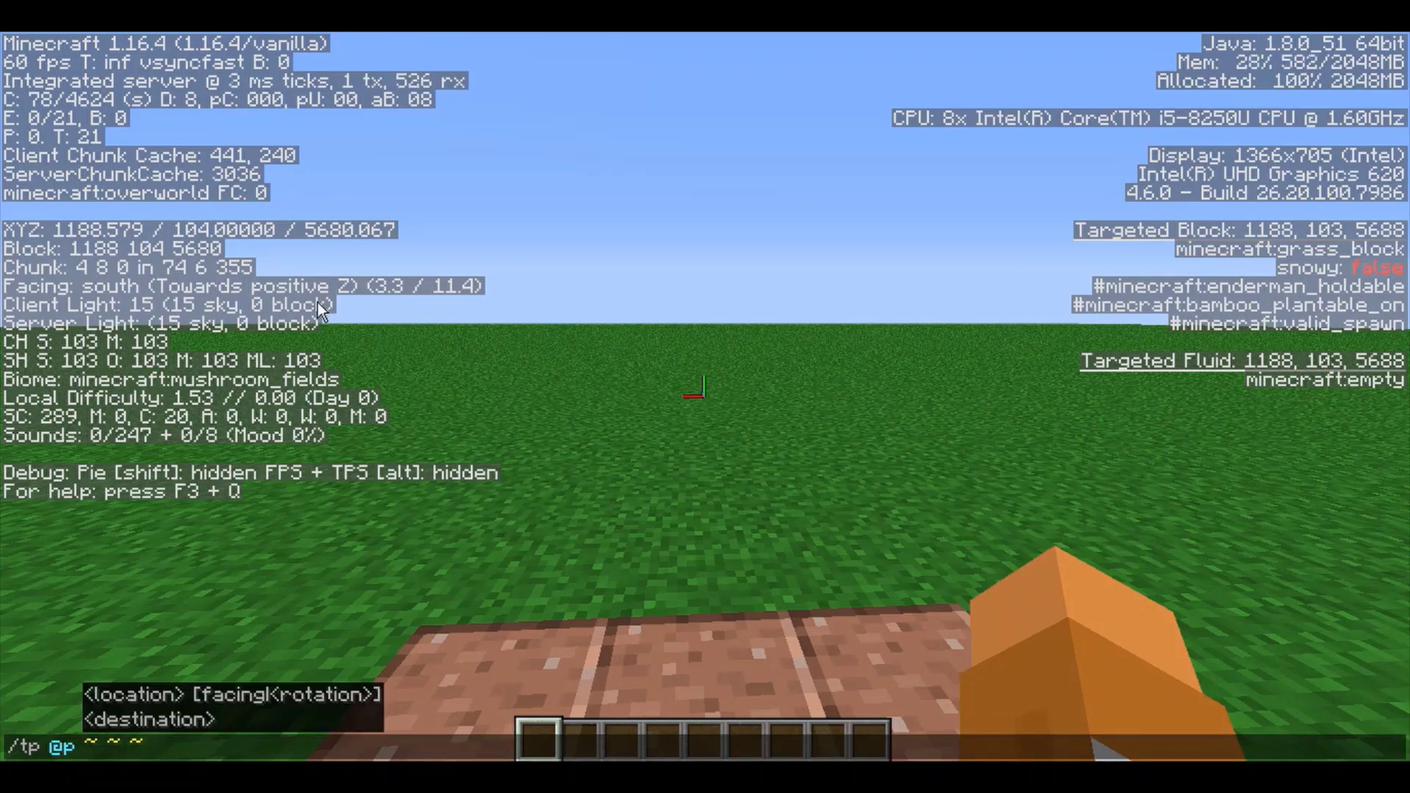
{"action": "key", "text": "BackSpace"}
{"action": "key", "text": "BackSpace"}
{"action": "key", "text": "BackSpace"}
{"action": "key", "text": "Escape"}
Look down at the 3×3 granite patch, walk across it, and begin a new /tp @p ~ command
{"action": "key", "text": "s"}
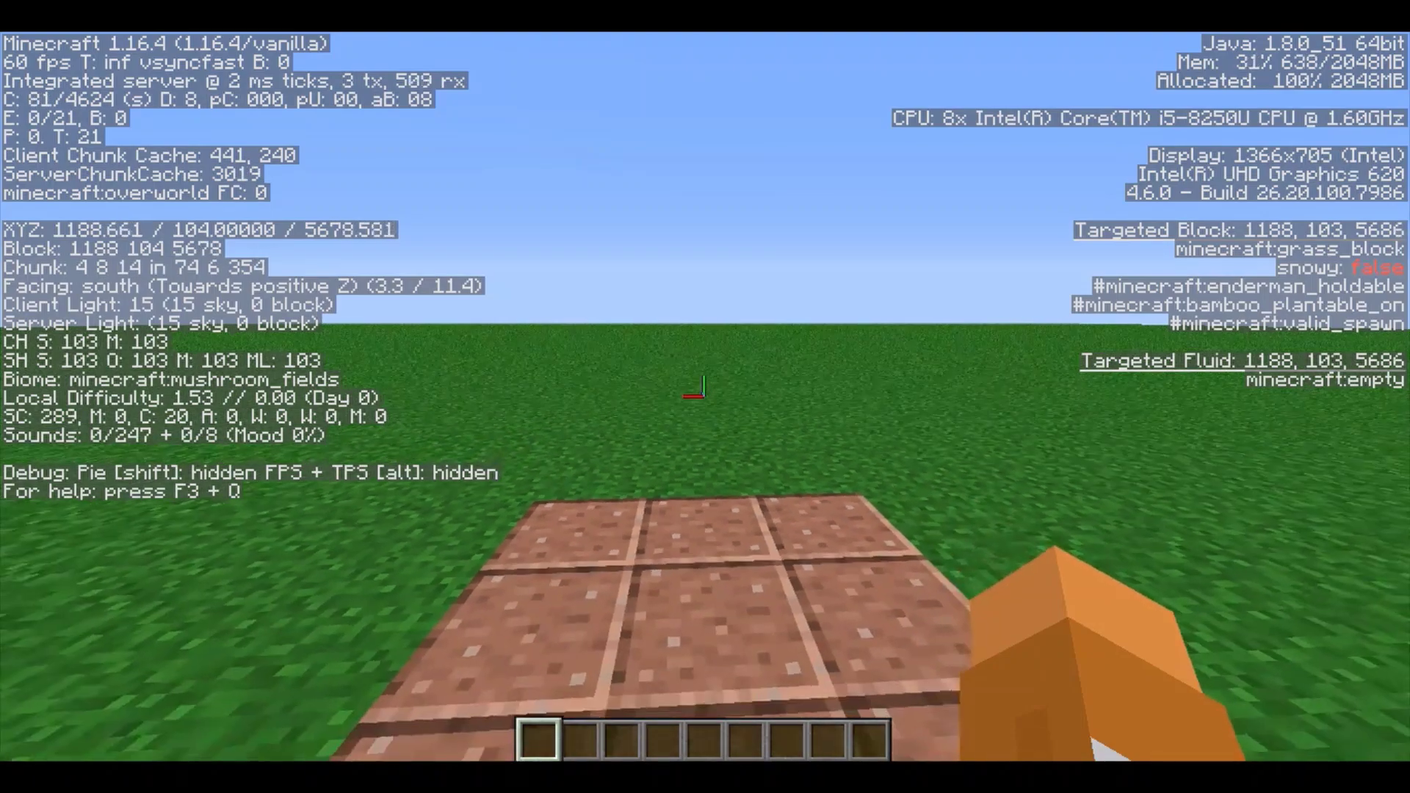
{"action": "left_click_drag", "start_coordinate": [705, 391], "coordinate": [705, 552]}
{"action": "key", "text": "w"}
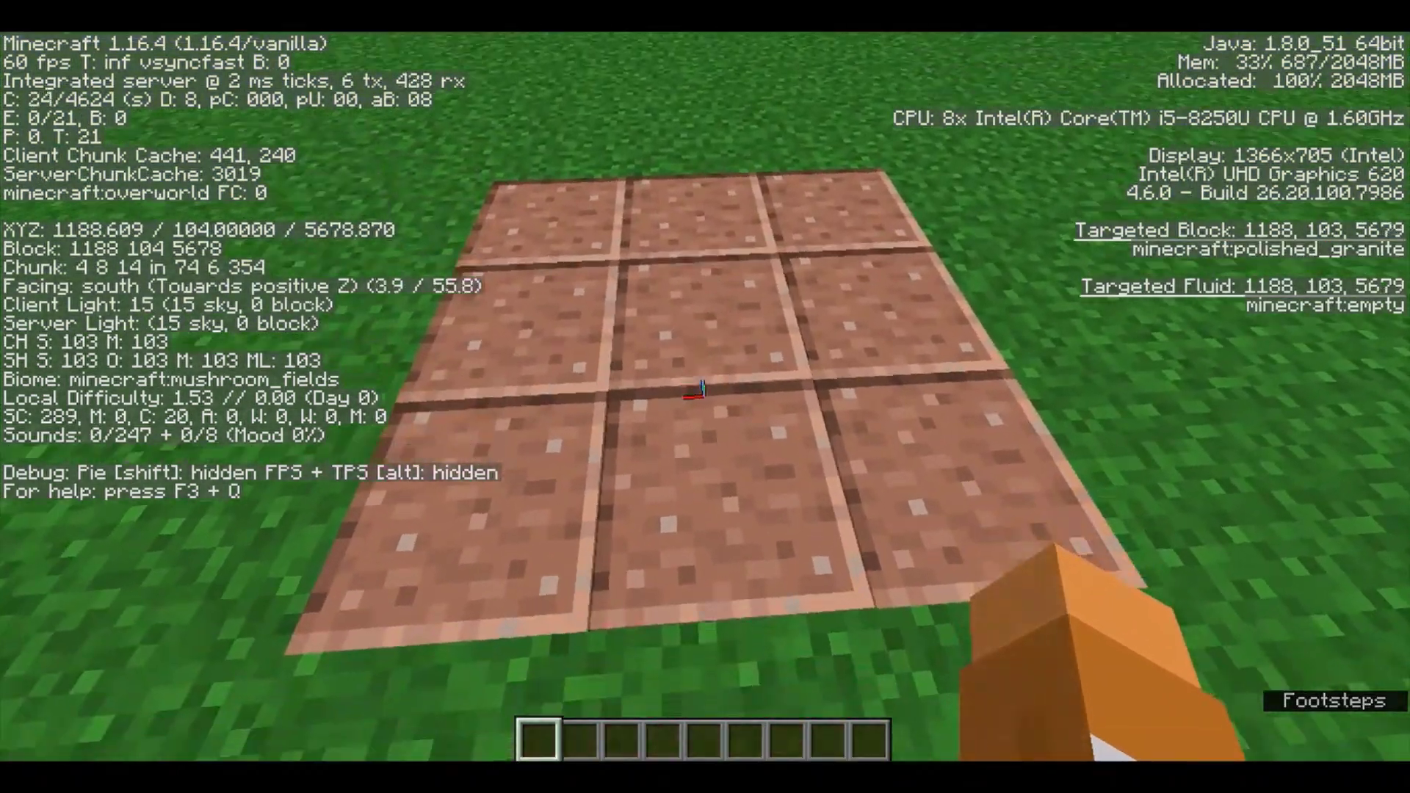
{"action": "key", "text": "t"}
{"action": "key", "text": "Escape"}
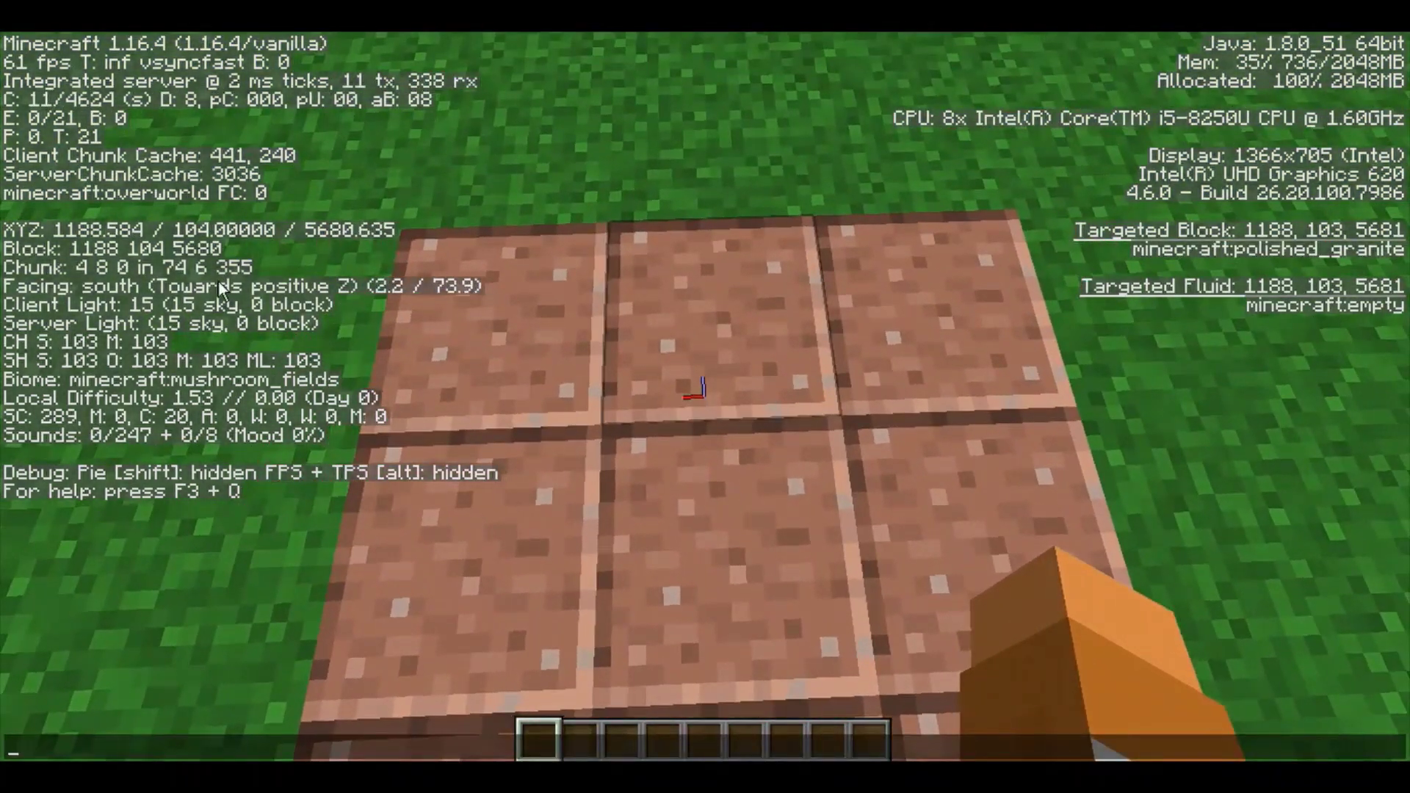
{"action": "key", "text": "w"}
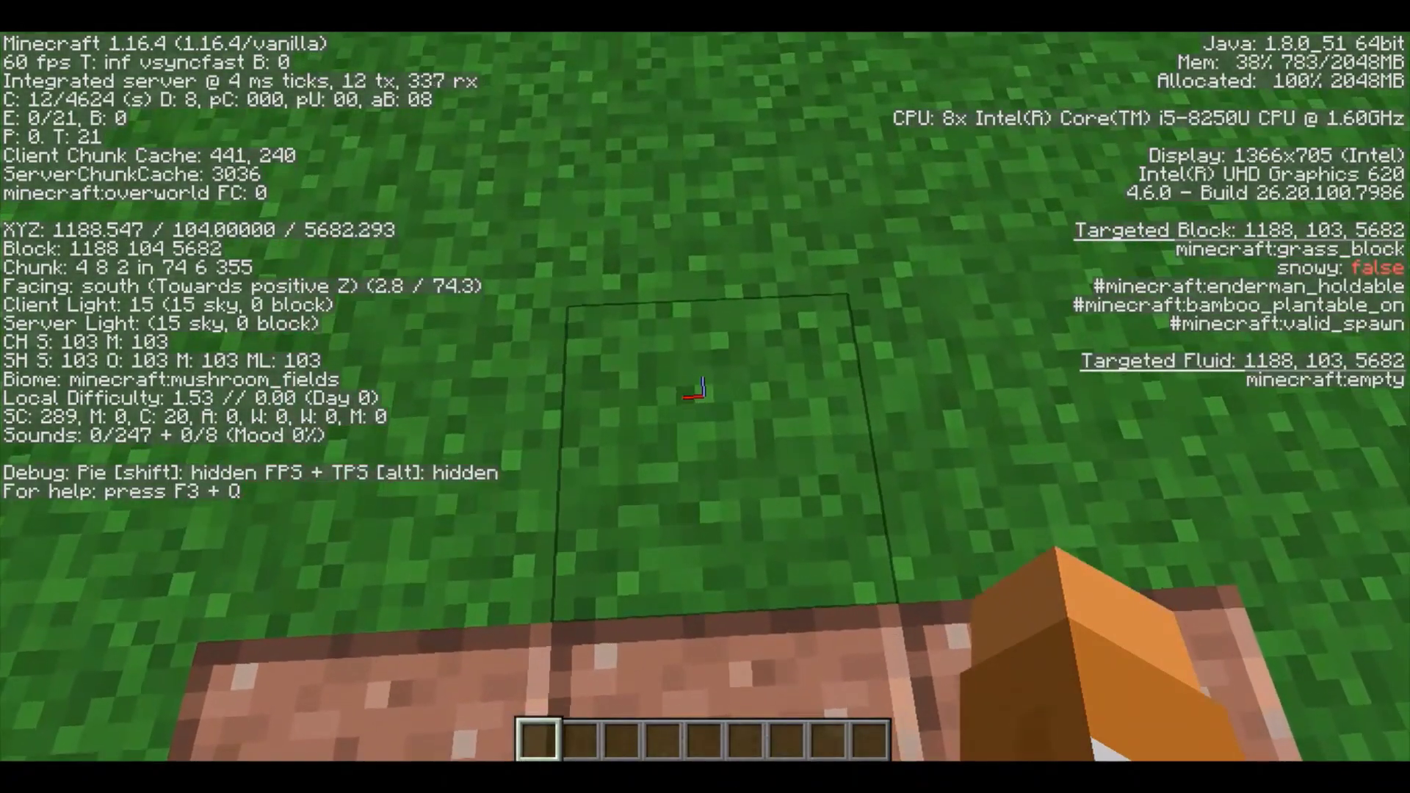
{"action": "key", "text": "s"}
{"action": "key", "text": "s"}
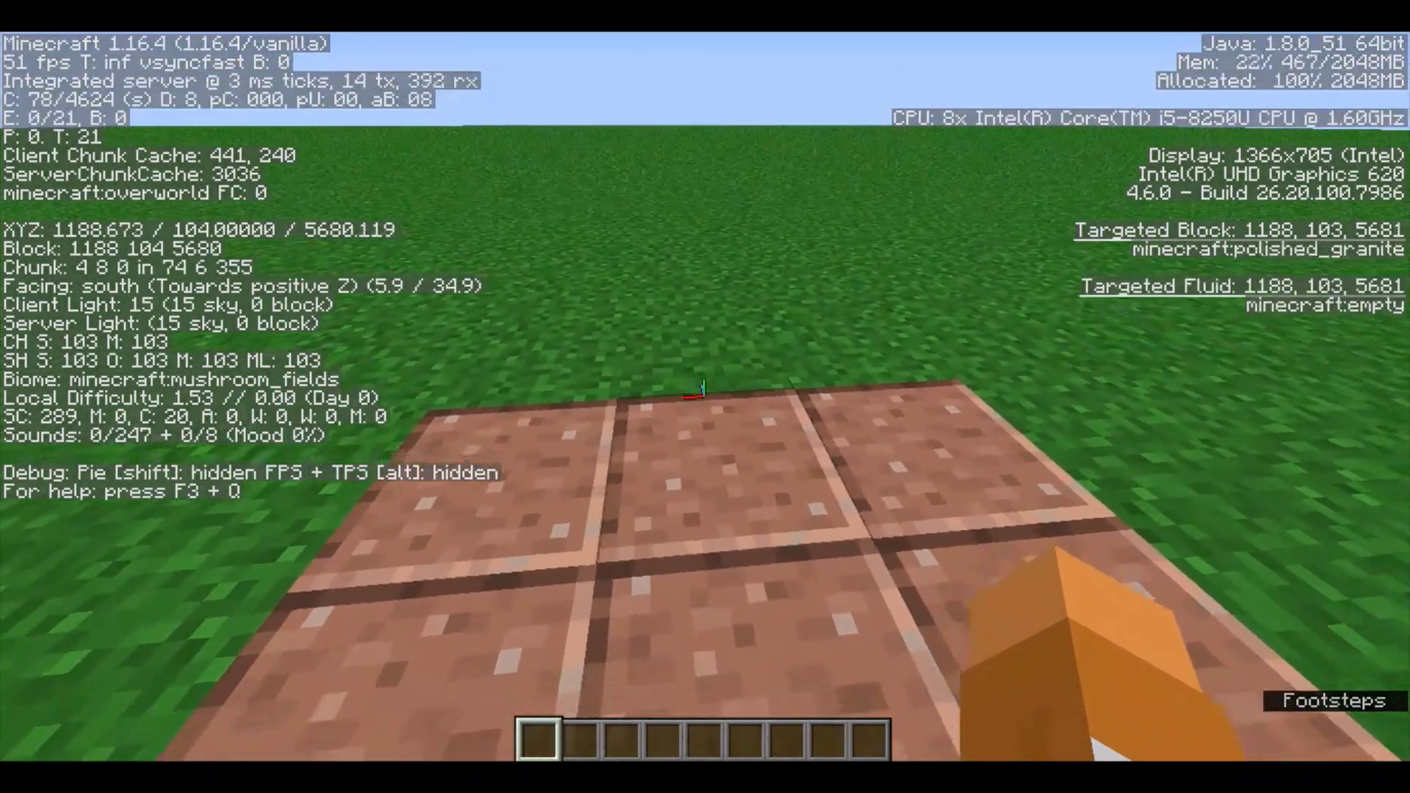
{"action": "key", "text": "slash"}
{"action": "type", "text": "tp @ap ~"}
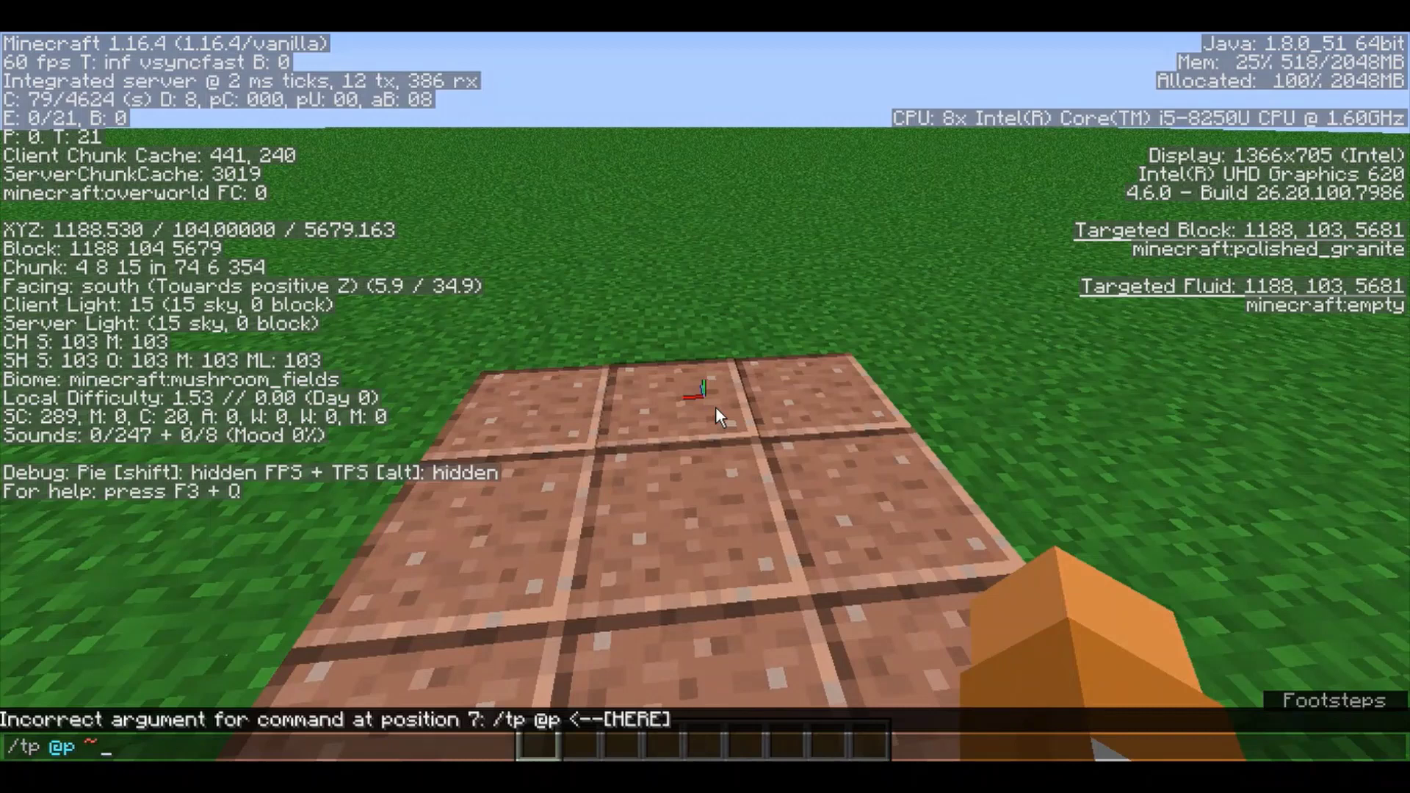
{"action": "type", "text": " ~ ~2"}
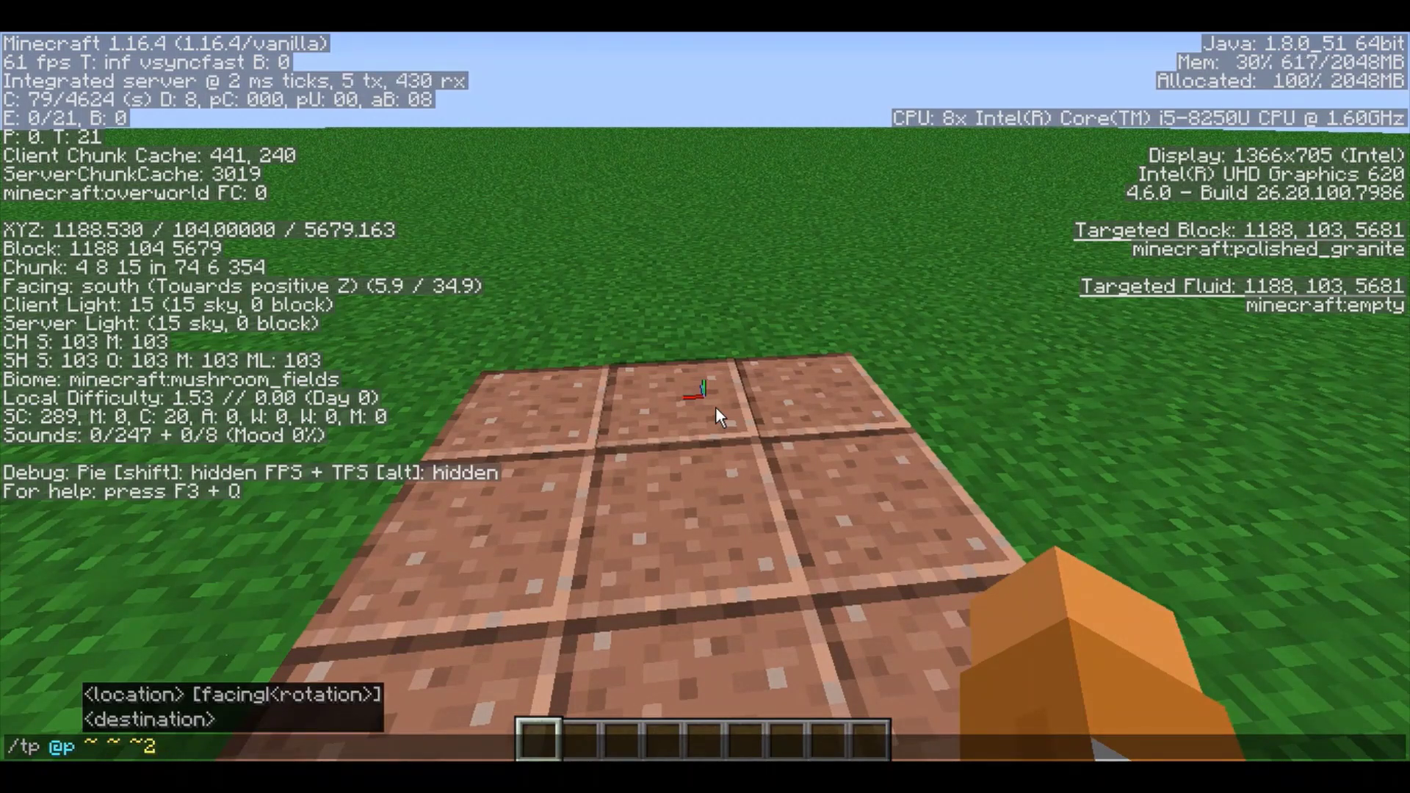
Run the relative /tp @p ~2 ~ ~ teleport three times, recalling it each time
{"action": "key", "text": "Return"}
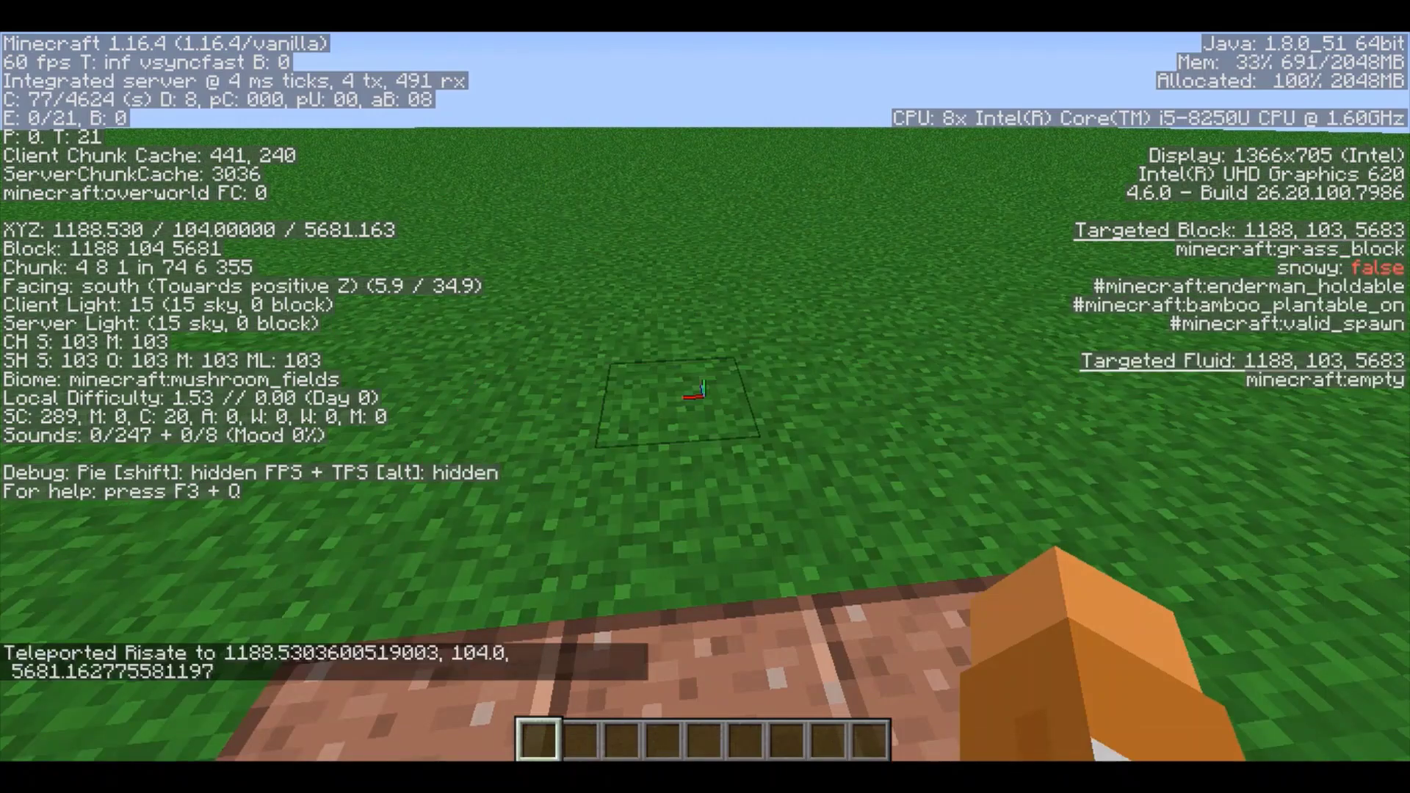
{"action": "key", "text": "s"}
{"action": "key", "text": "t"}
{"action": "key", "text": "Up"}
{"action": "key", "text": "Return"}
{"action": "key", "text": "s"}
{"action": "key", "text": "t"}
{"action": "key", "text": "Up"}
{"action": "key", "text": "Return"}
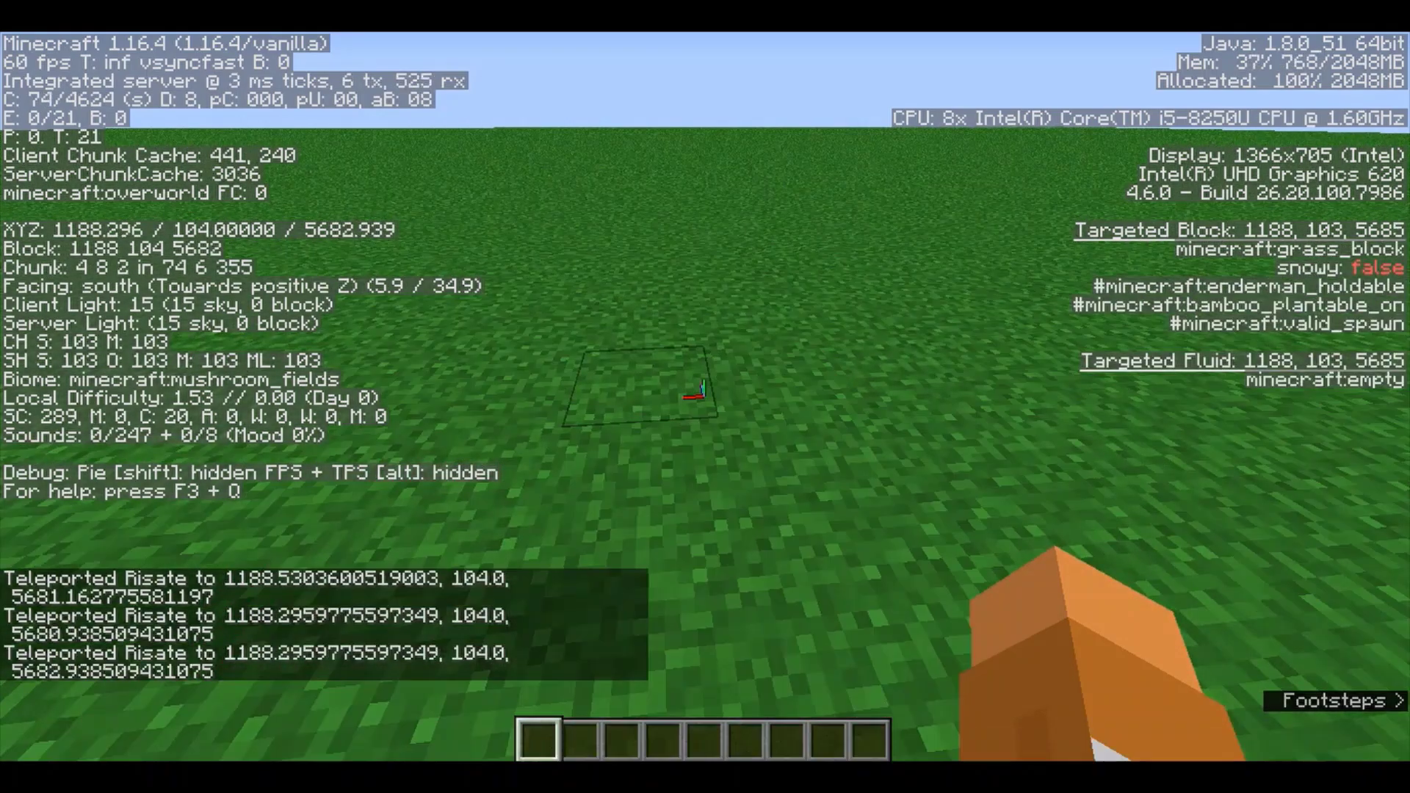
Teleport the player two blocks toward negative Z, then face east on the granite
{"action": "key", "text": "s"}
{"action": "key", "text": "t"}
{"action": "key", "text": "Up"}
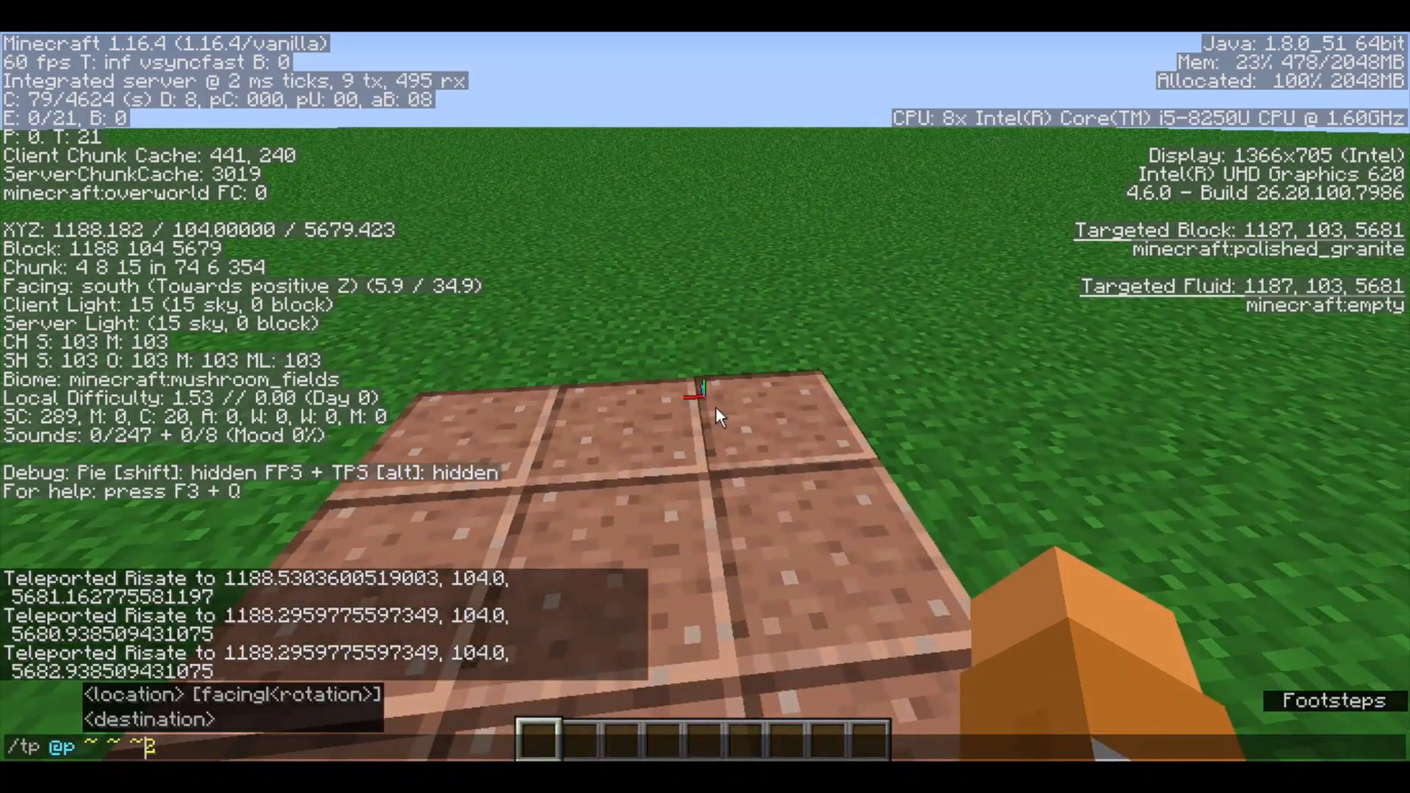
{"action": "type", "text": "-2"}
{"action": "key", "text": "Return"}
{"action": "key", "text": "w"}
{"action": "key", "text": "a"}
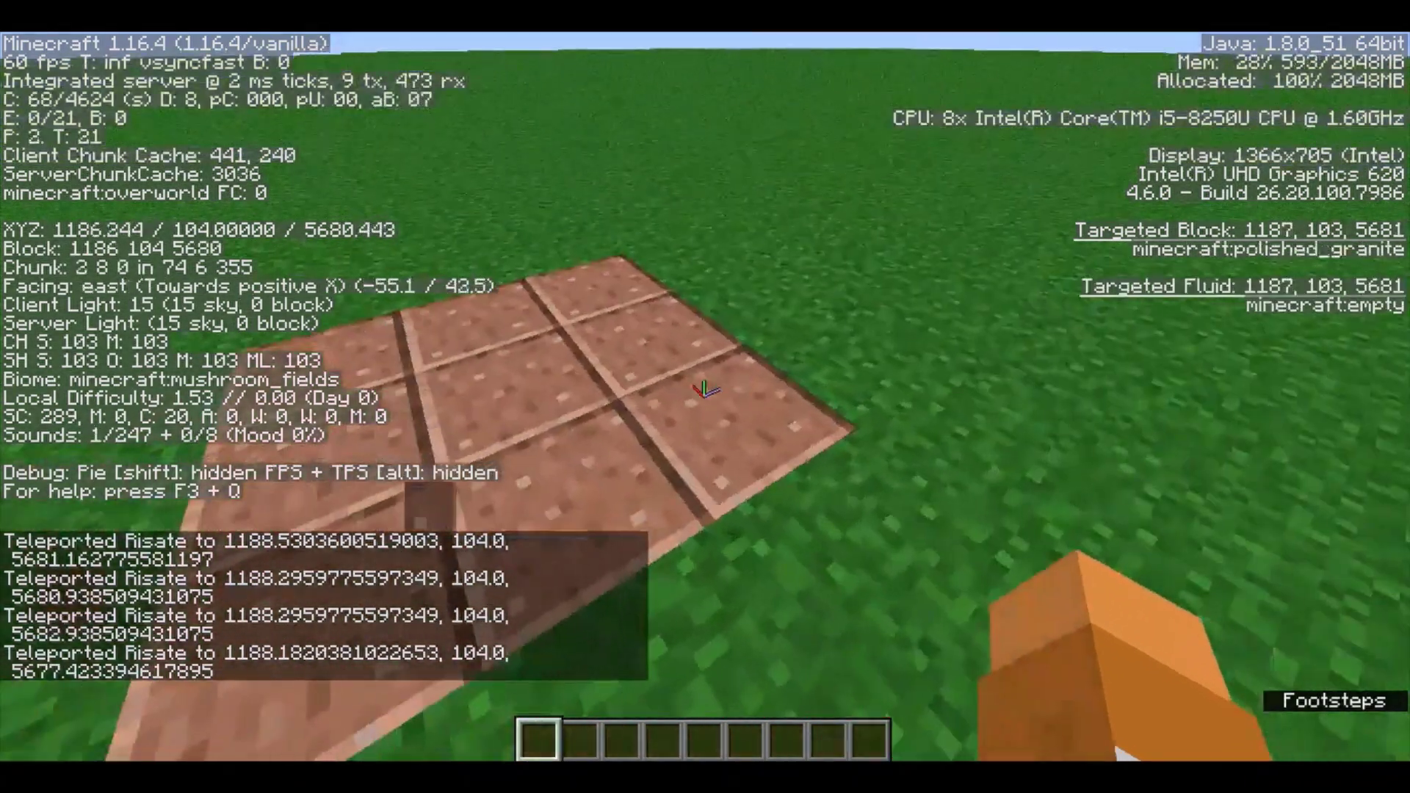
Teleport the player two blocks along X and then two blocks back
{"action": "key", "text": "slash"}
{"action": "type", "text": "tp "}
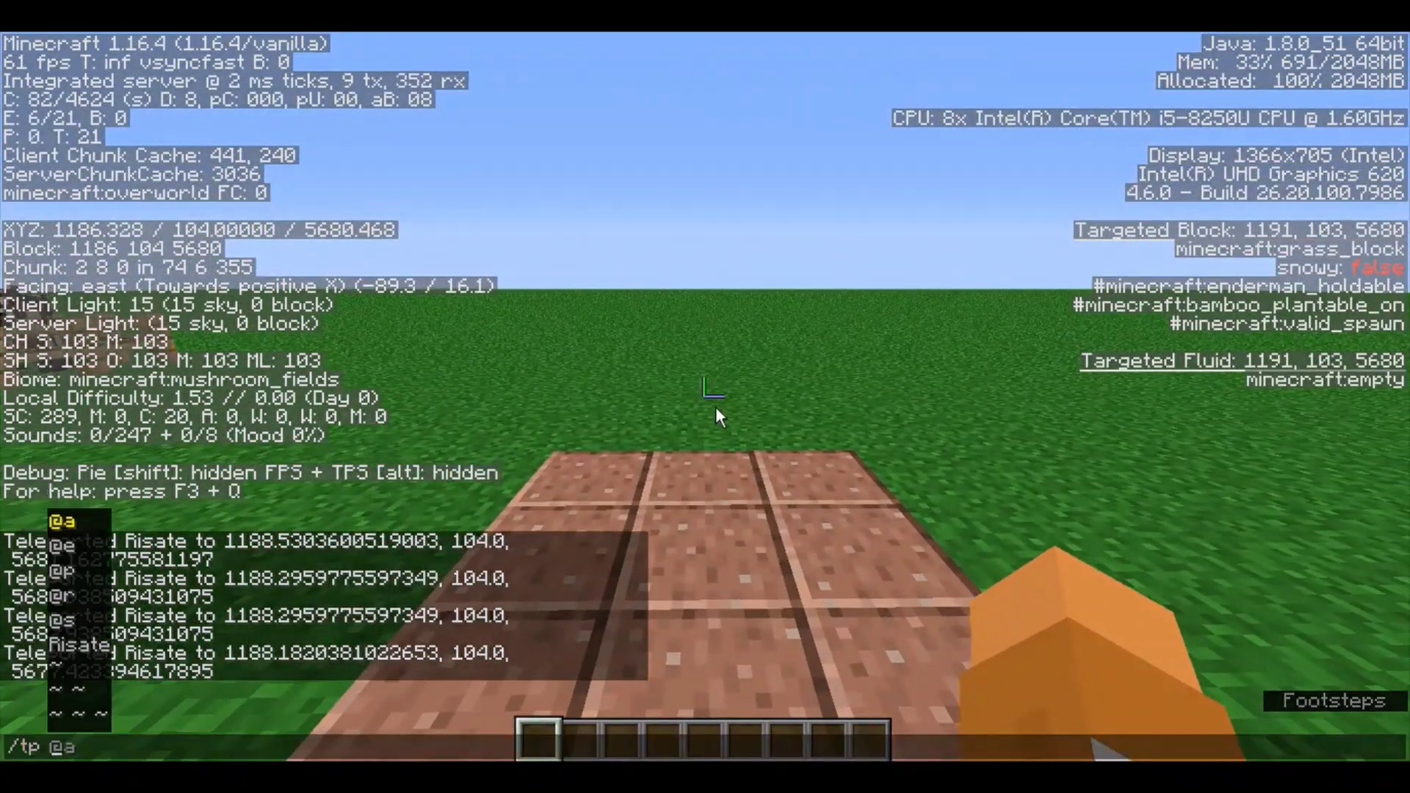
{"action": "type", "text": "@p ~"}
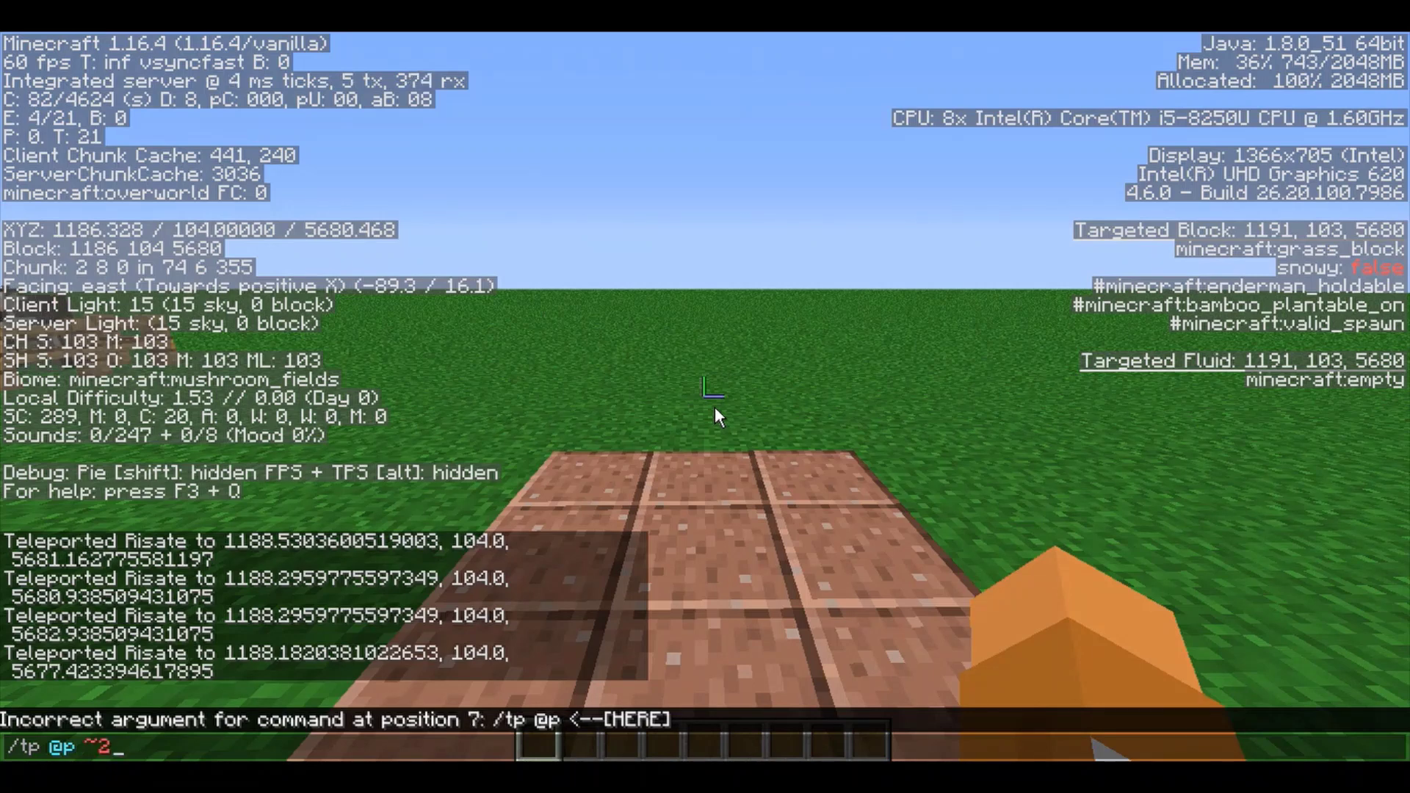
{"action": "type", "text": "2 ~ ~"}
{"action": "key", "text": "Return"}
{"action": "key", "text": "slash"}
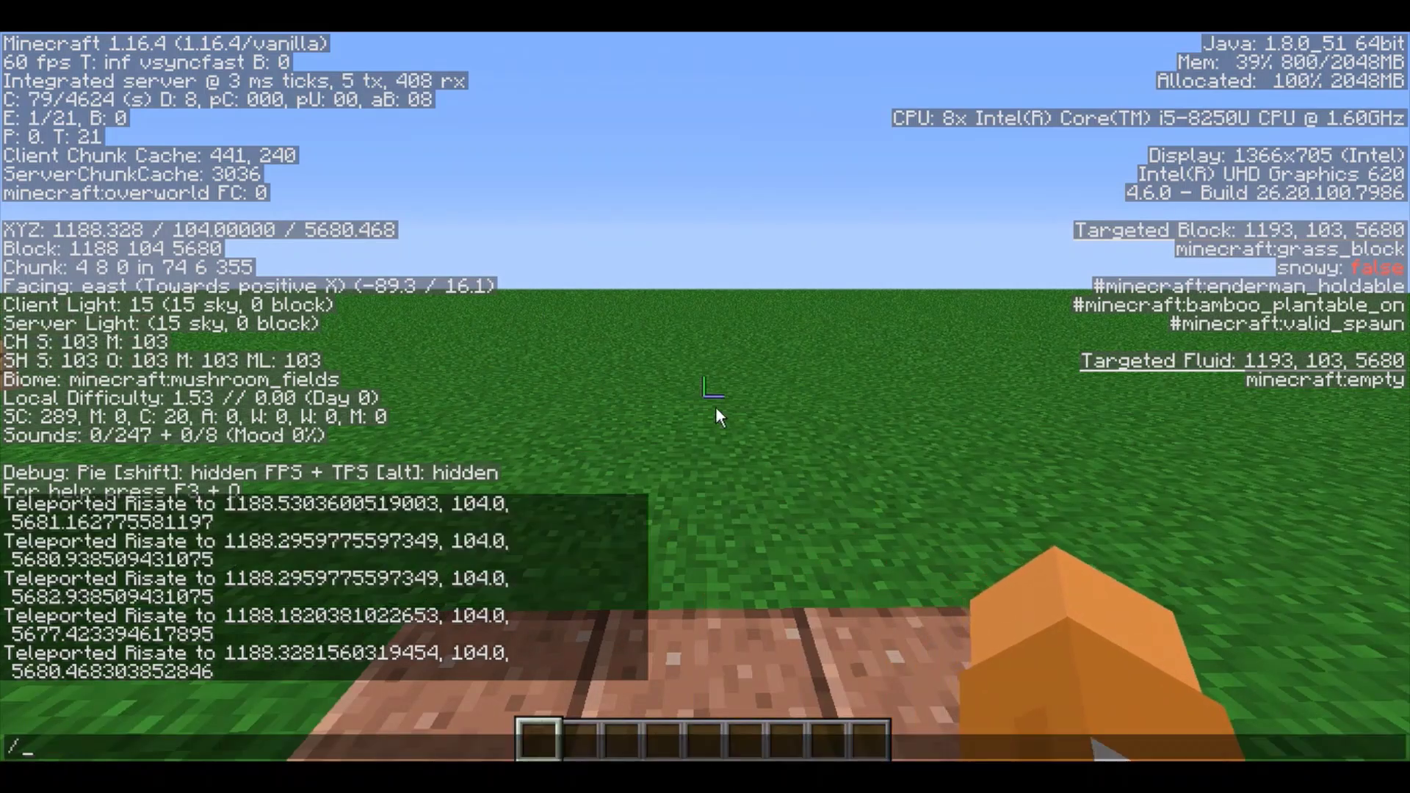
{"action": "key", "text": "Return"}
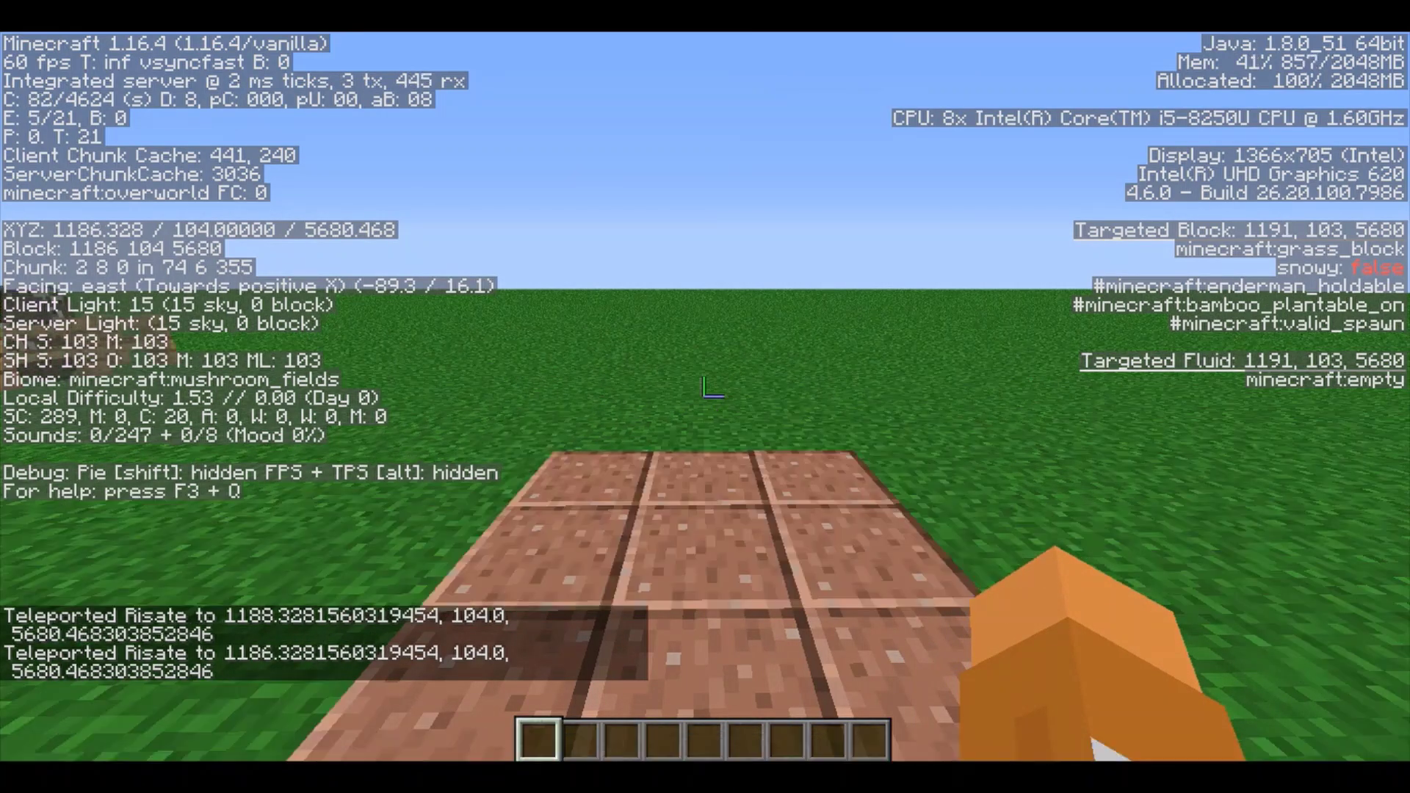
Run further two-block relative teleports, then return to the granite slab facing south
{"action": "key", "text": "t"}
{"action": "key", "text": "Up"}
{"action": "key", "text": "Return"}
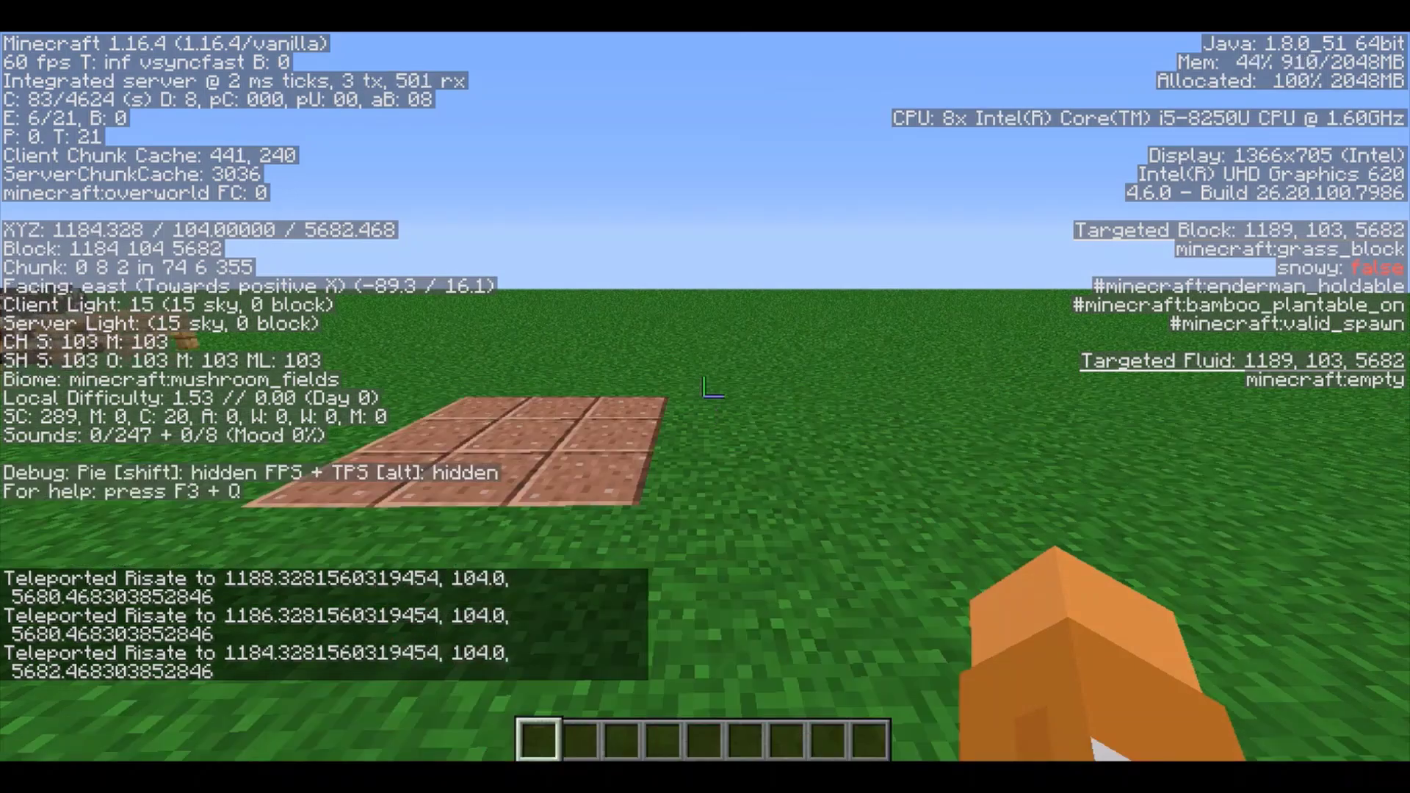
{"action": "key", "text": "t"}
{"action": "key", "text": "Up"}
{"action": "key", "text": "Return"}
{"action": "key", "text": "w"}
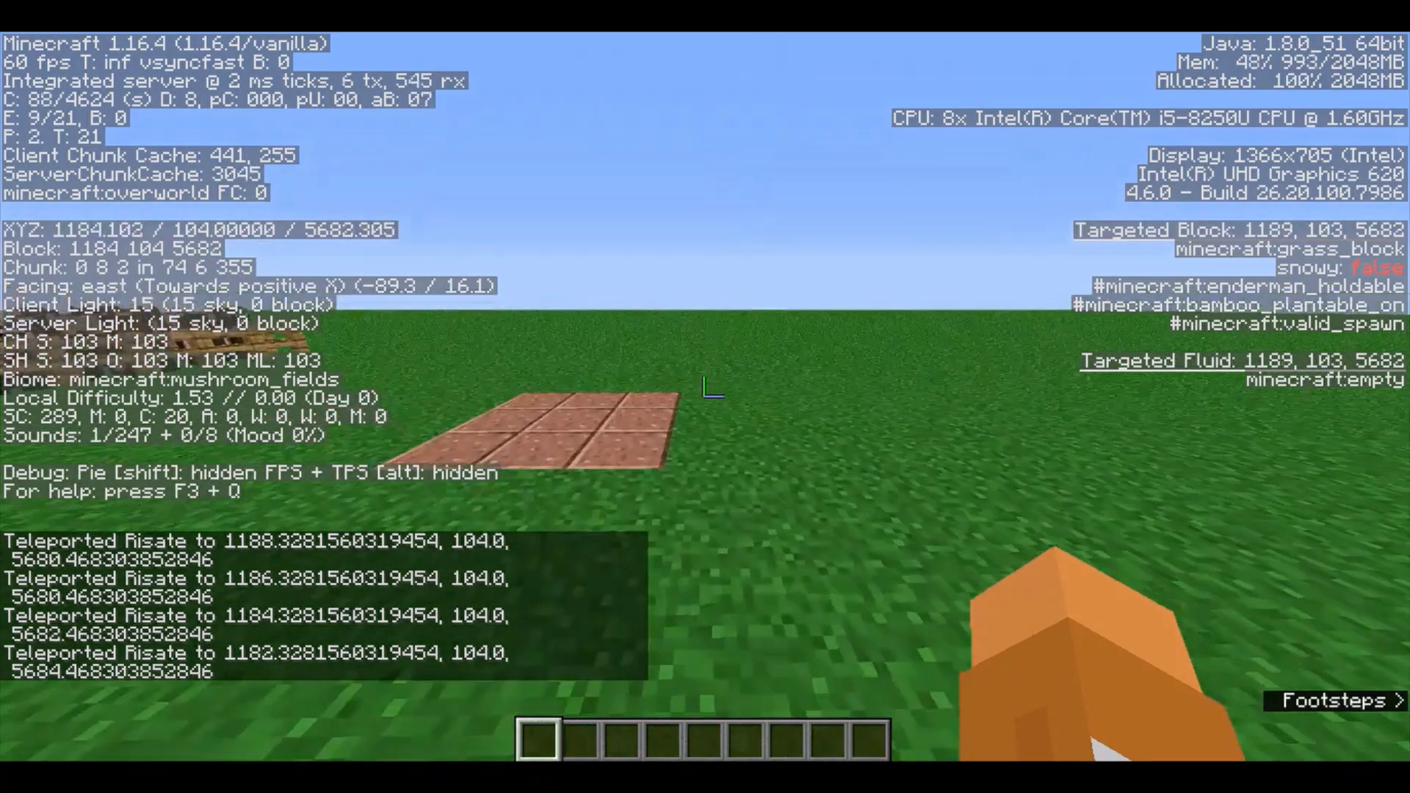
{"action": "key", "text": "w"}
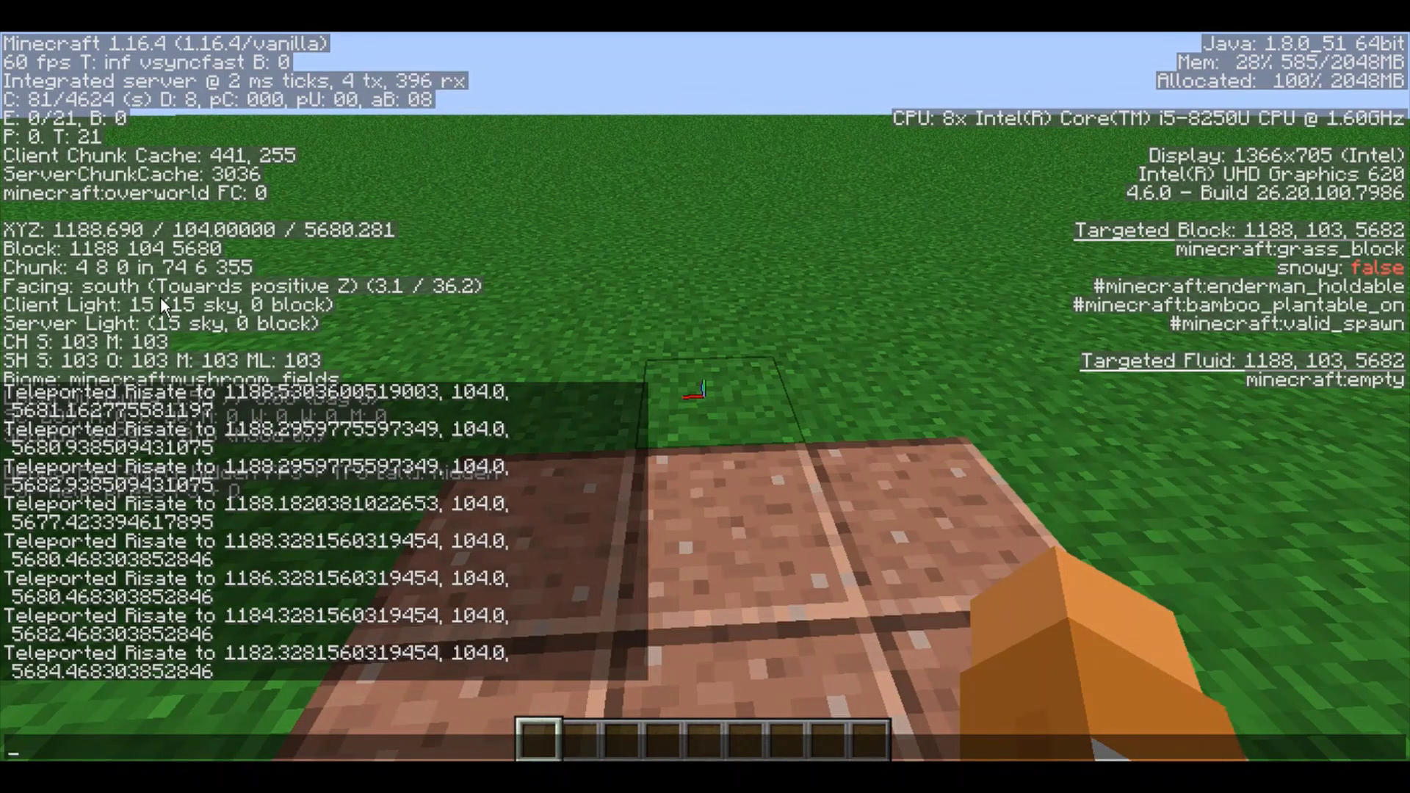
{"action": "type", "text": "88"}
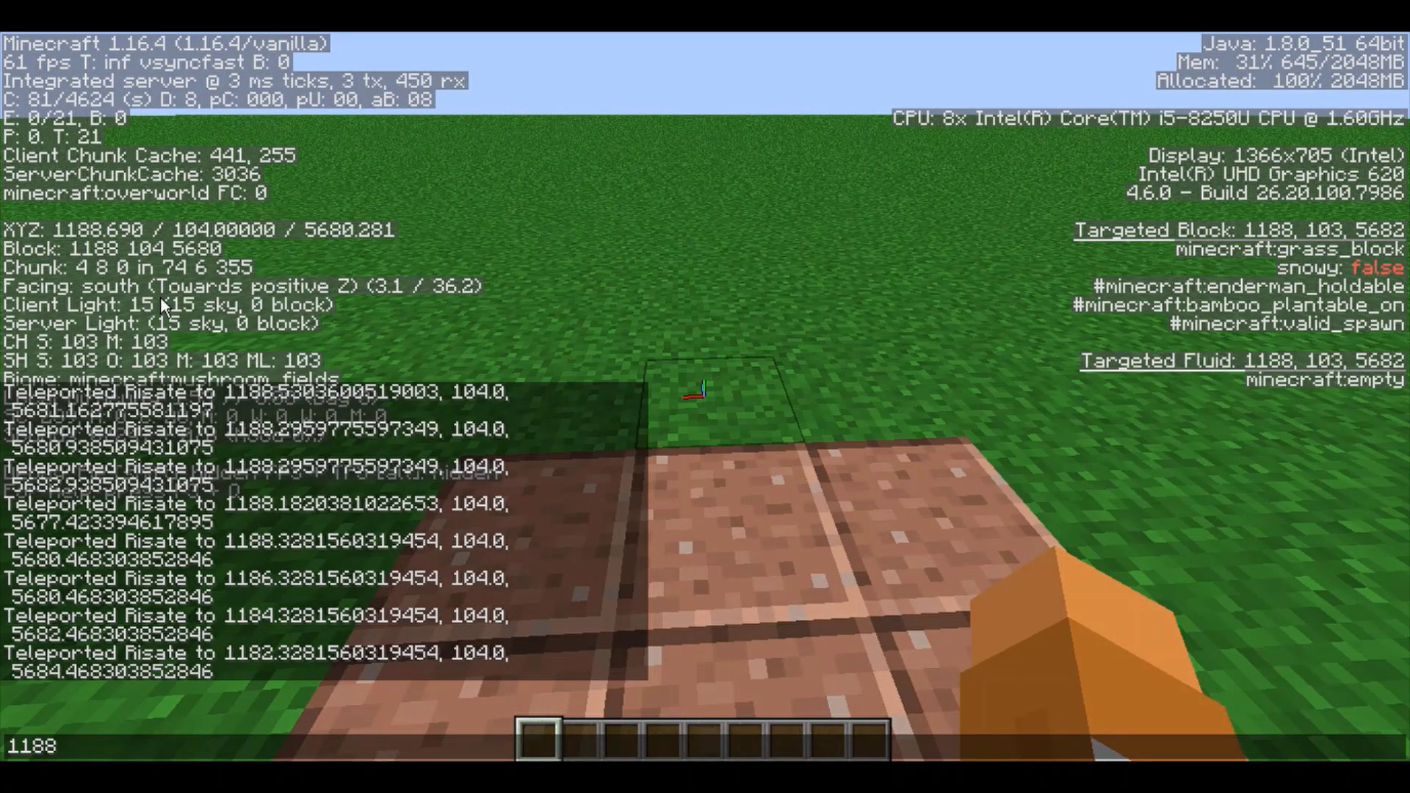
{"action": "type", "text": " 104 "}
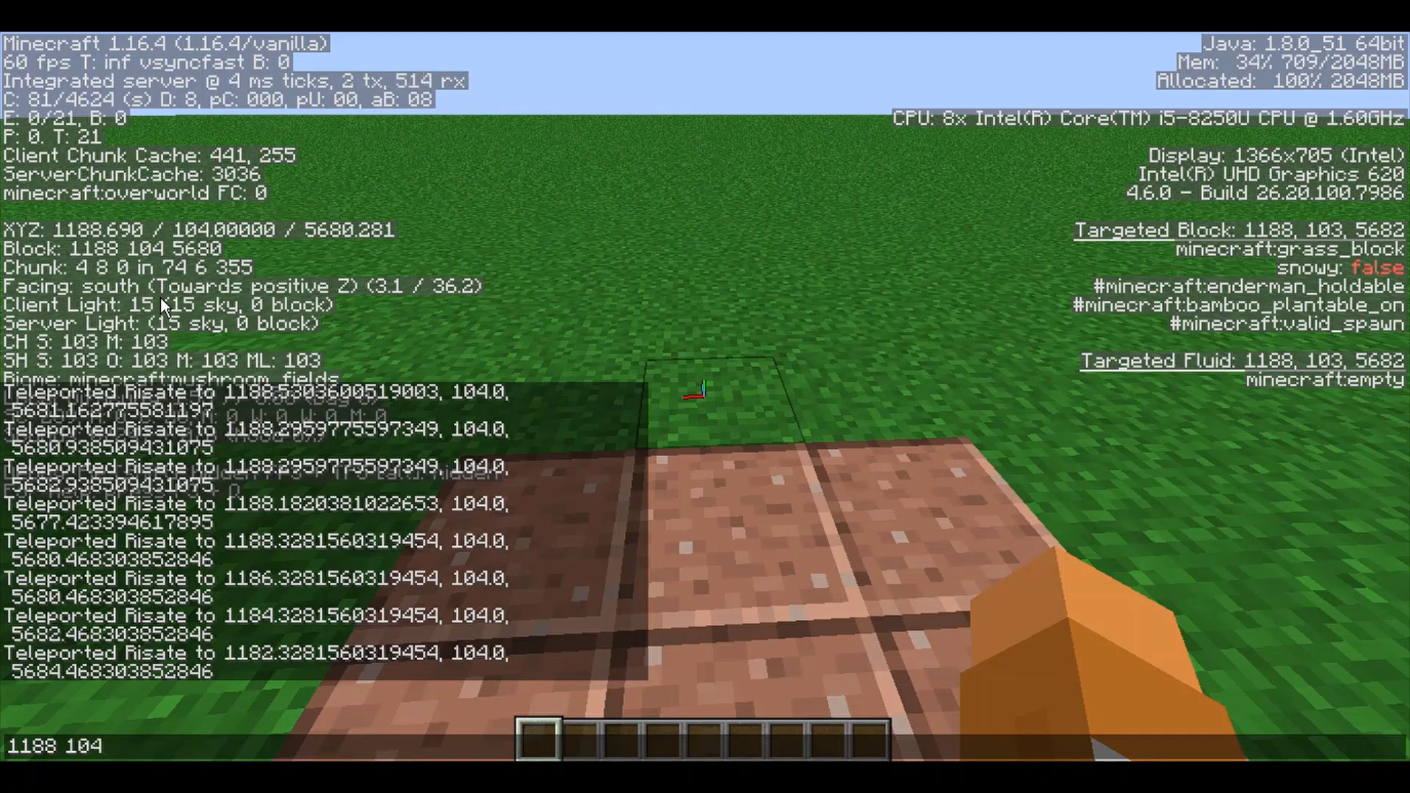
{"action": "type", "text": "5680"}
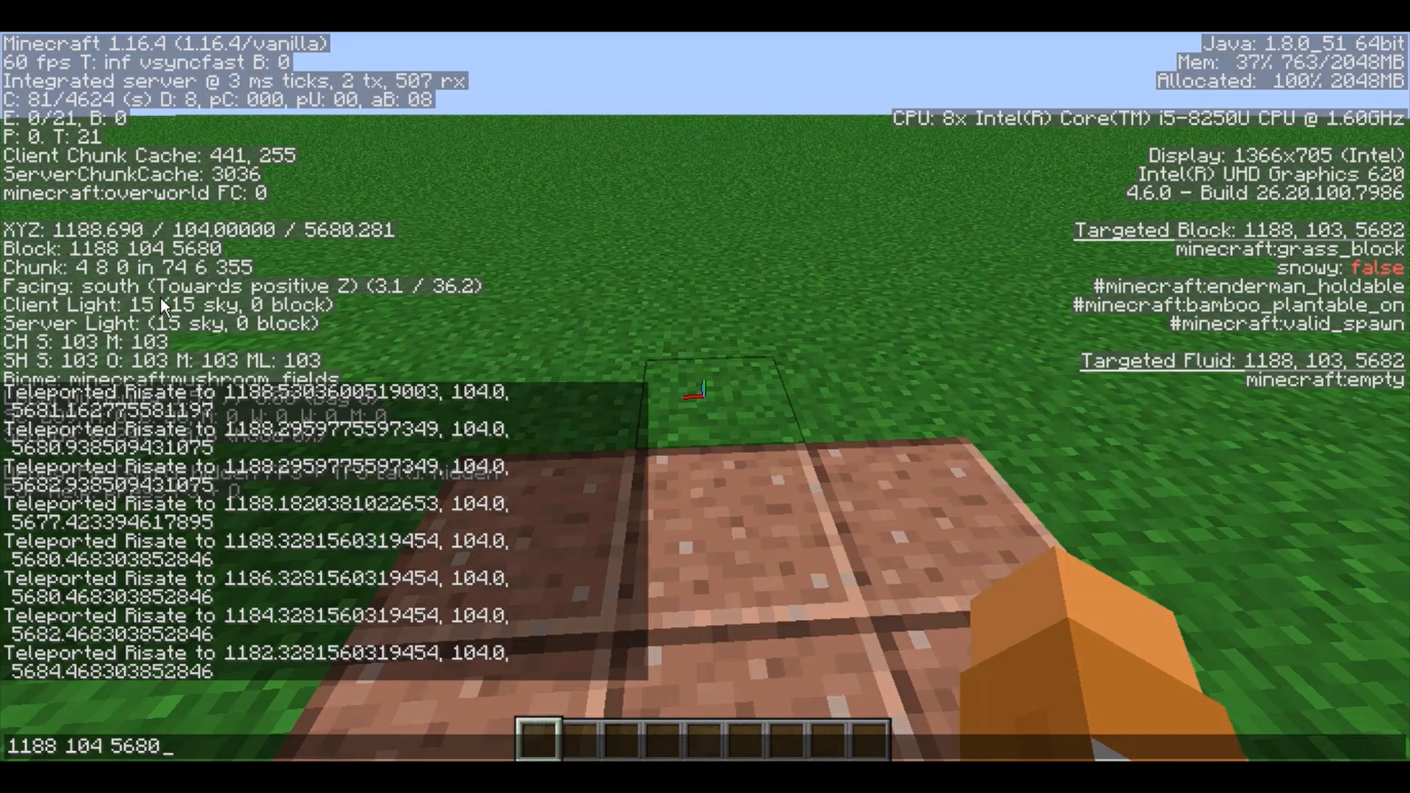
{"action": "key", "text": "shift+Home"}
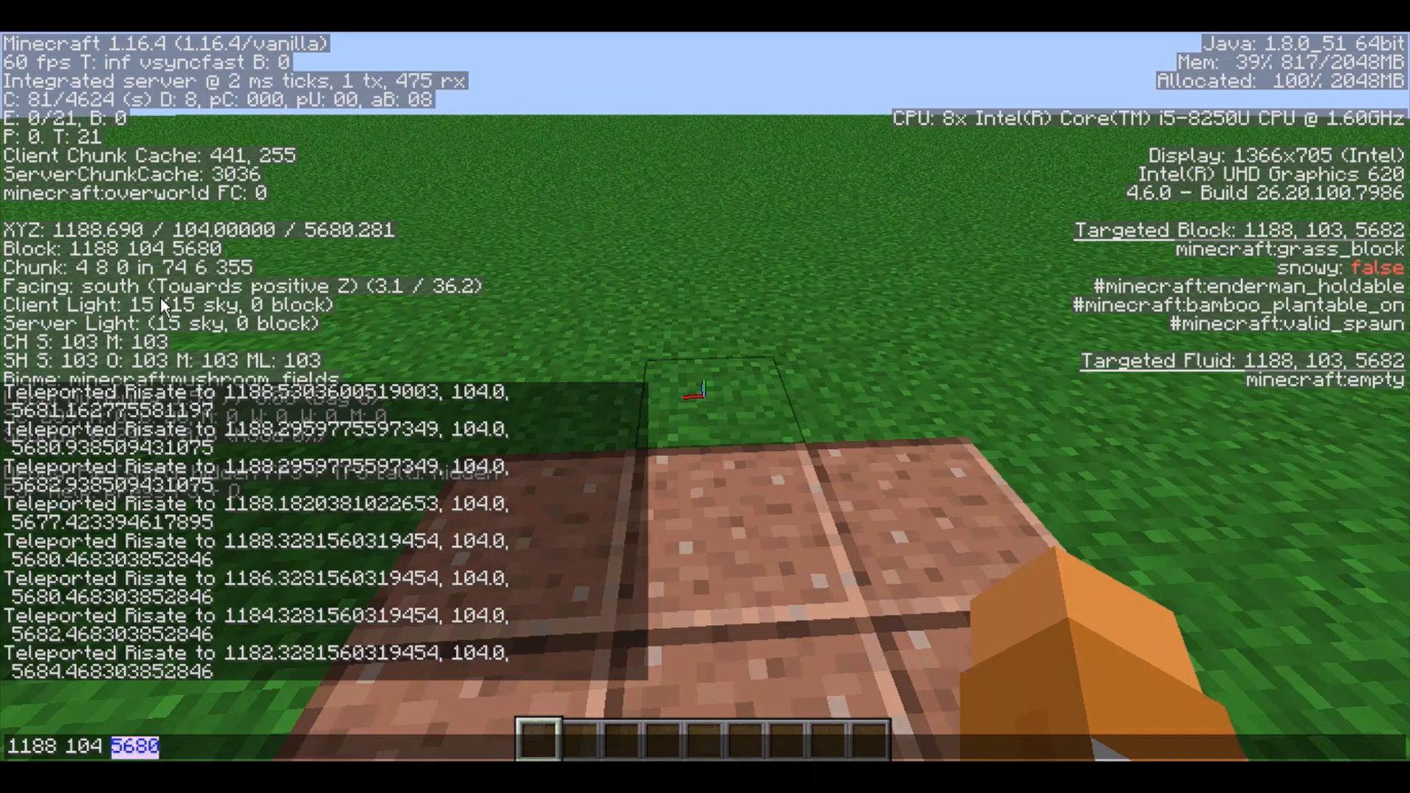
{"action": "key", "text": "ctrl+c"}
{"action": "key", "text": "End"}
{"action": "key", "text": "ctrl+shift+Left"}
{"action": "key", "text": "ctrl+shift+Left"}
{"action": "key", "text": "ctrl+shift+Left"}
{"action": "key", "text": "Return"}
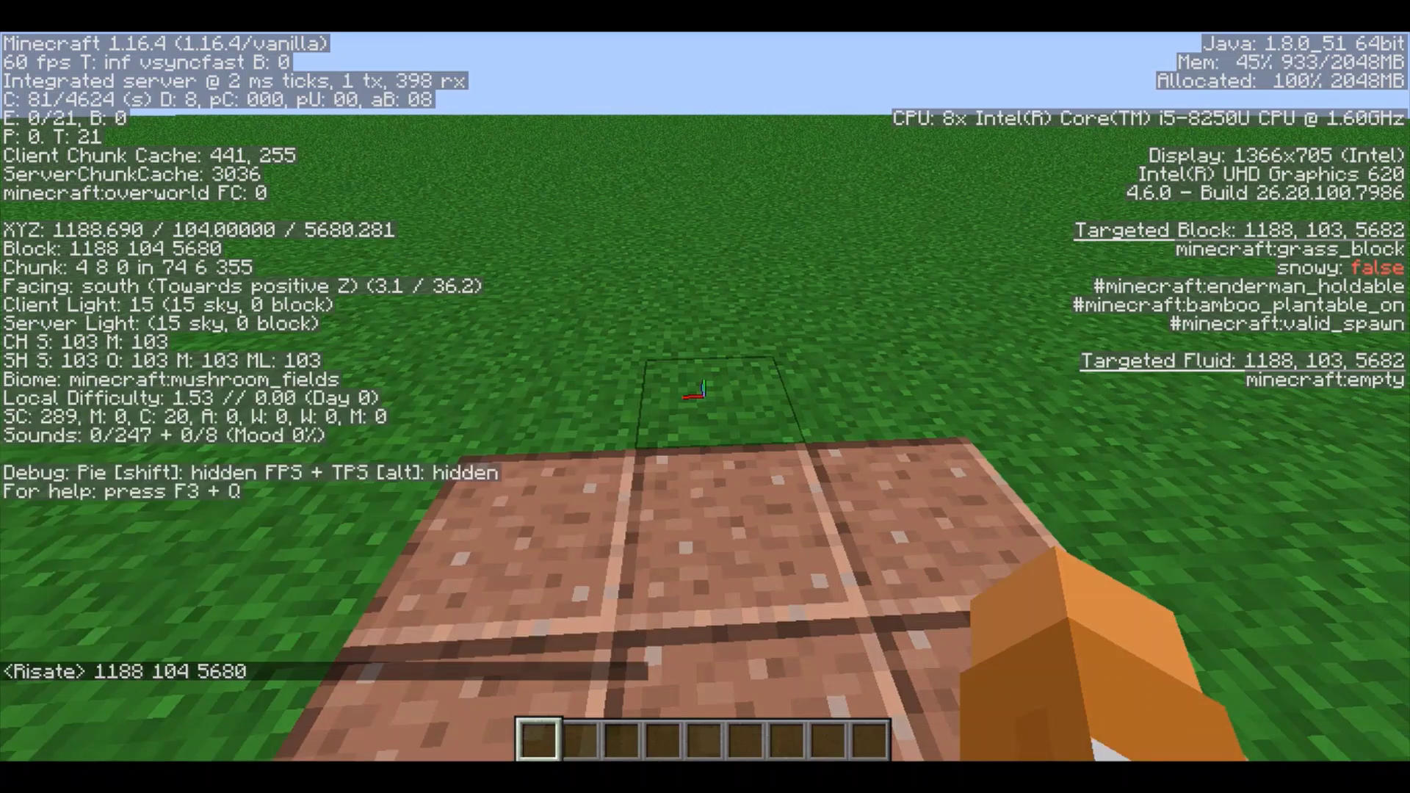
{"action": "key", "text": "space"}
{"action": "type", "text": "w"}
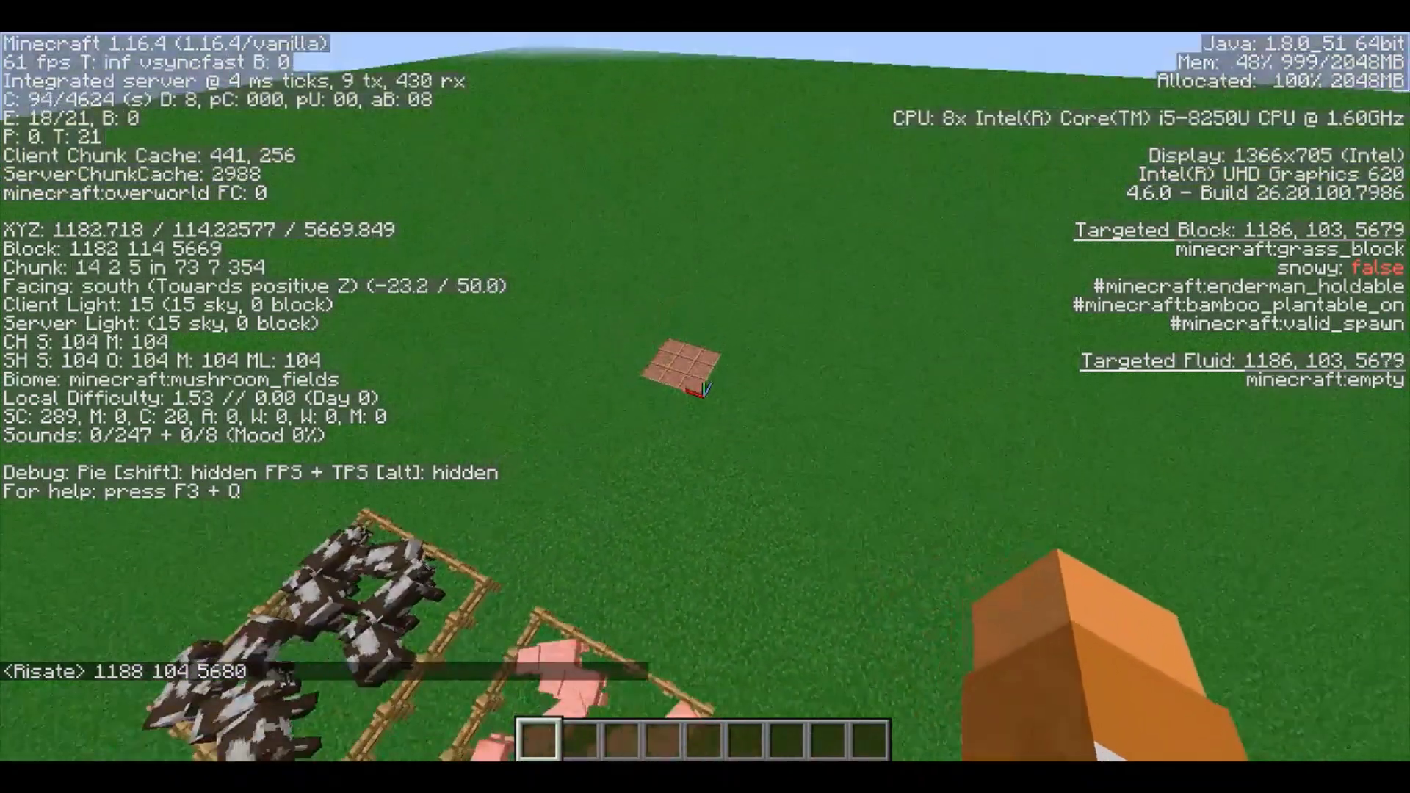
{"action": "type", "text": "t/tp @a"}
{"action": "key", "text": "Tab"}
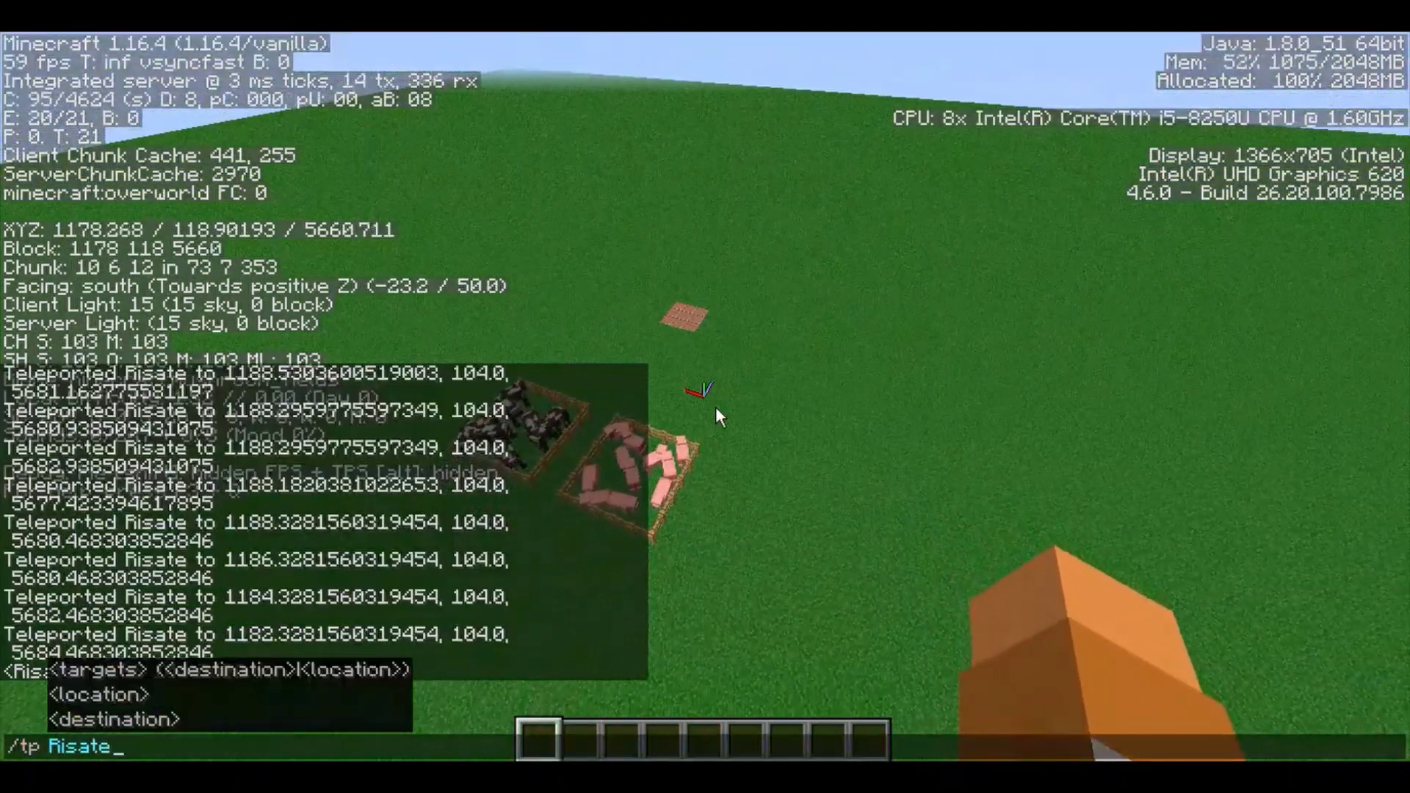
{"action": "key", "text": "BackSpace"}
{"action": "type", "text": "1188 104 5680"}
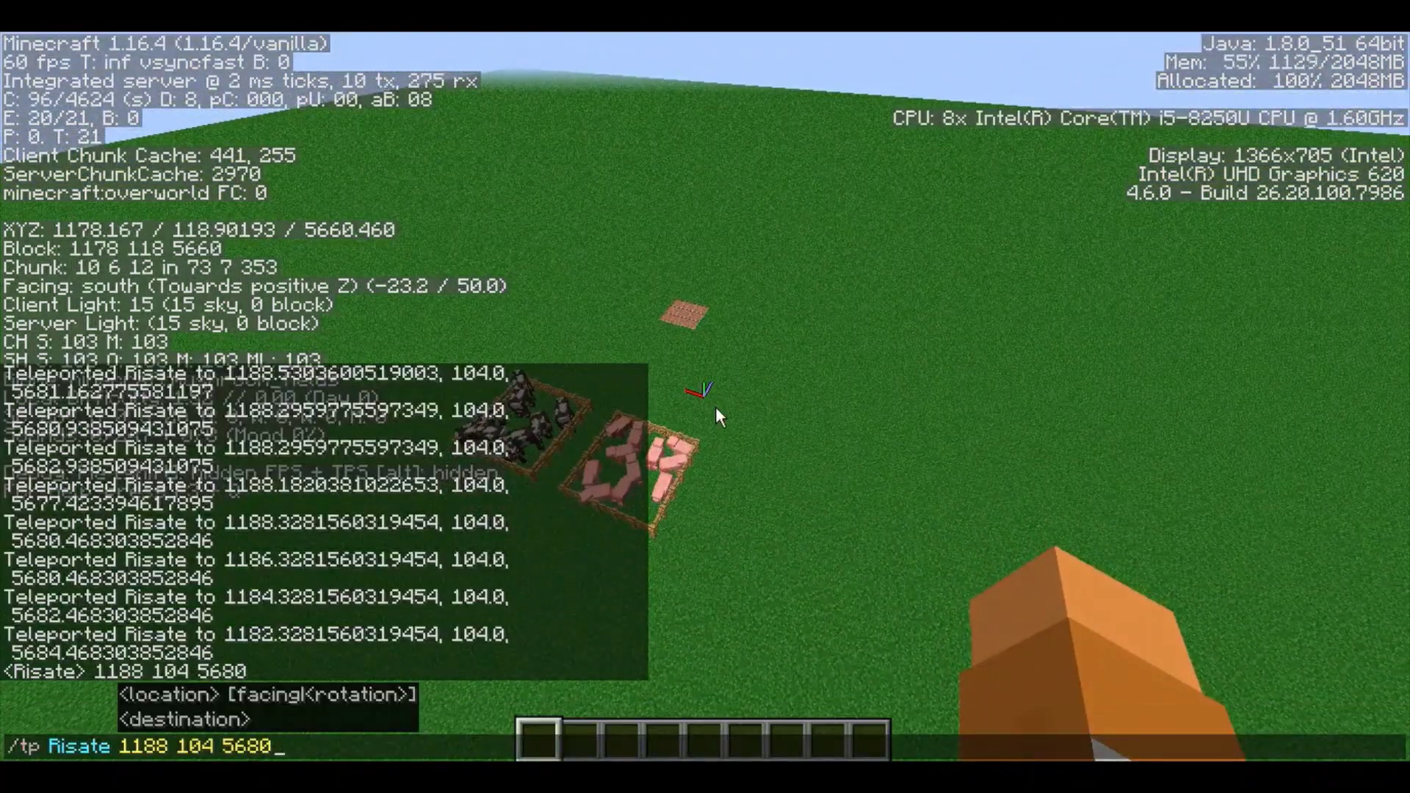
{"action": "key", "text": "Return"}
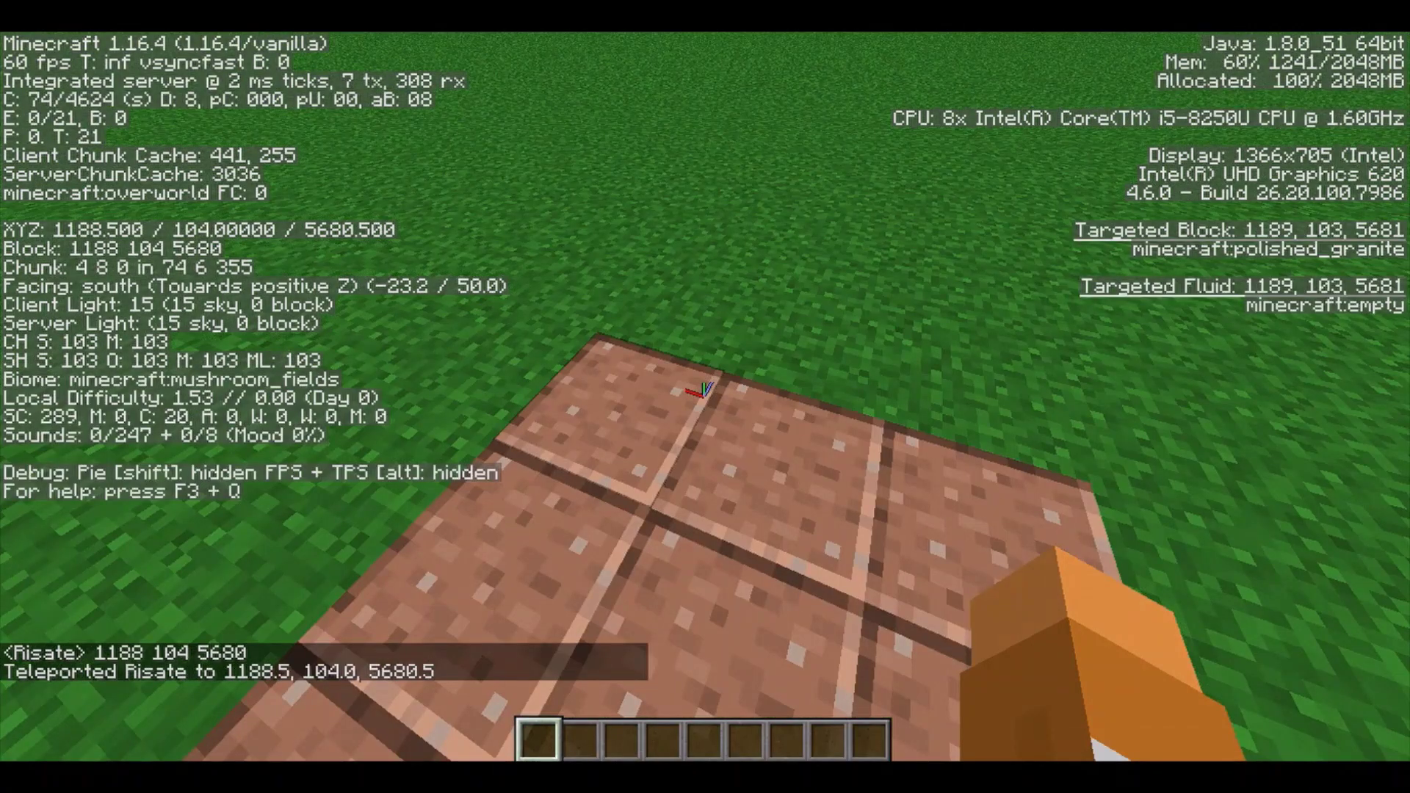
{"action": "key", "text": "w"}
{"action": "key", "text": "space"}
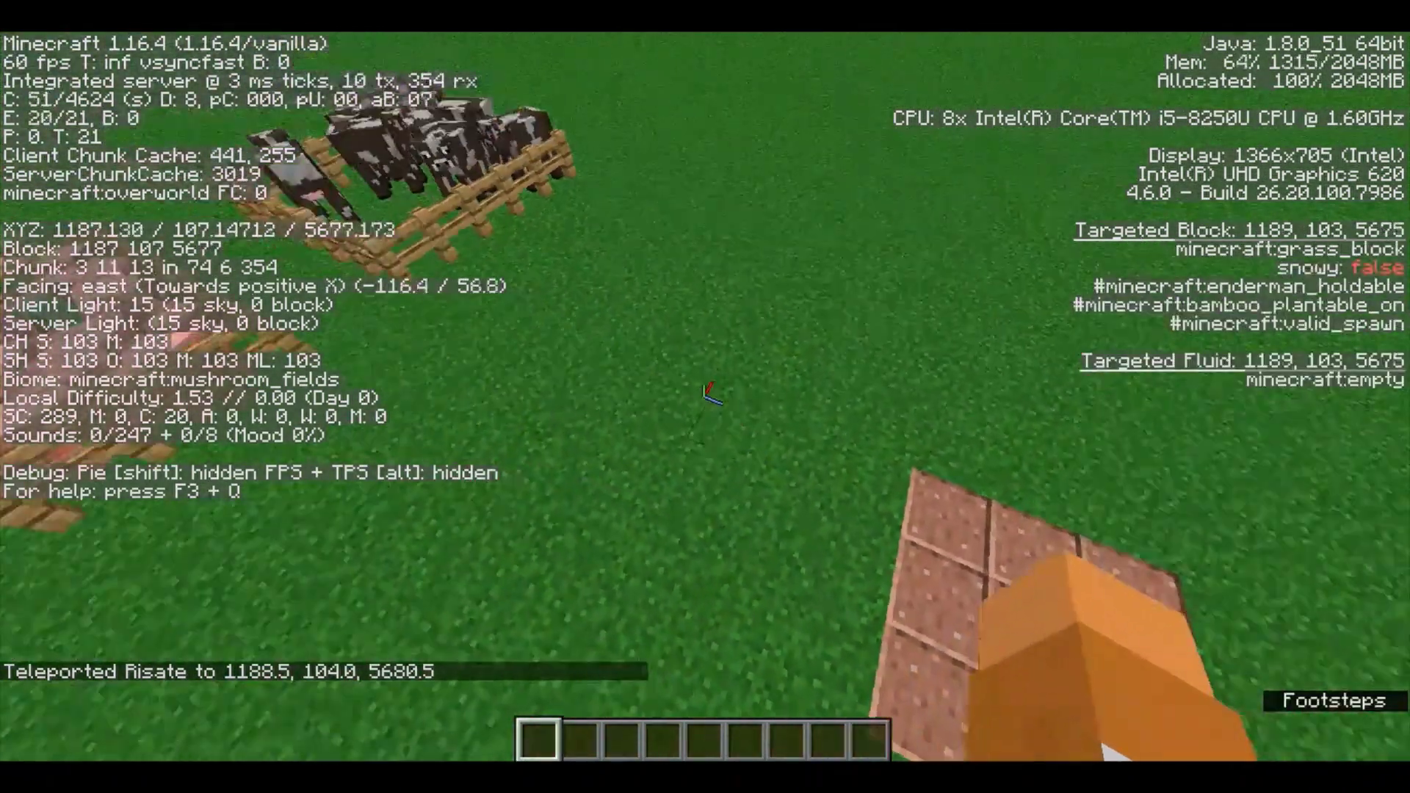
{"action": "key", "text": "t"}
{"action": "key", "text": "Up"}
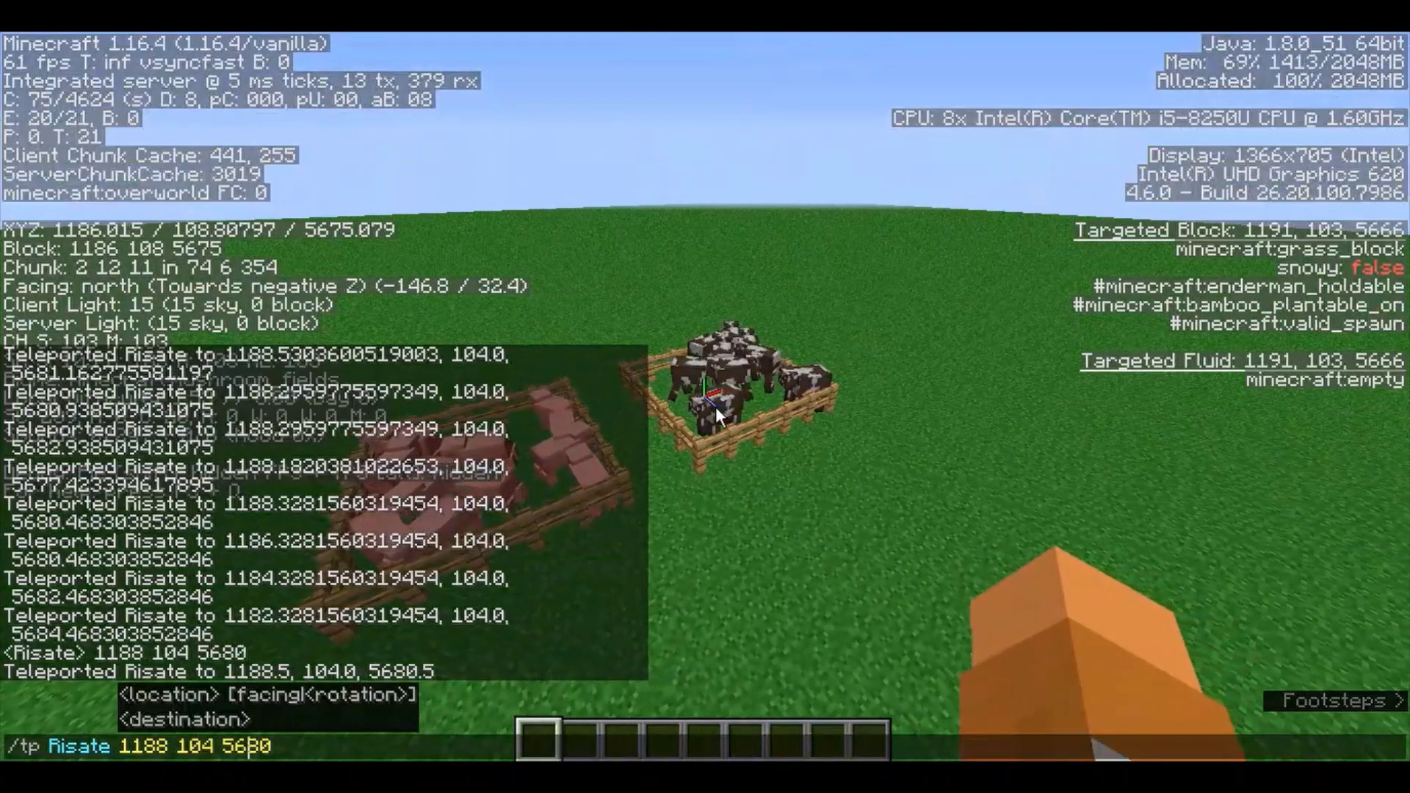
{"action": "key", "text": "Return"}
{"action": "key", "text": "t"}
{"action": "key", "text": "Up"}
{"action": "key", "text": "ctrl+Left"}
{"action": "key", "text": "ctrl+Left"}
{"action": "key", "text": "ctrl+Left"}
{"action": "key", "text": "BackSpace"}
{"action": "key", "text": "BackSpace"}
{"action": "key", "text": "BackSpace"}
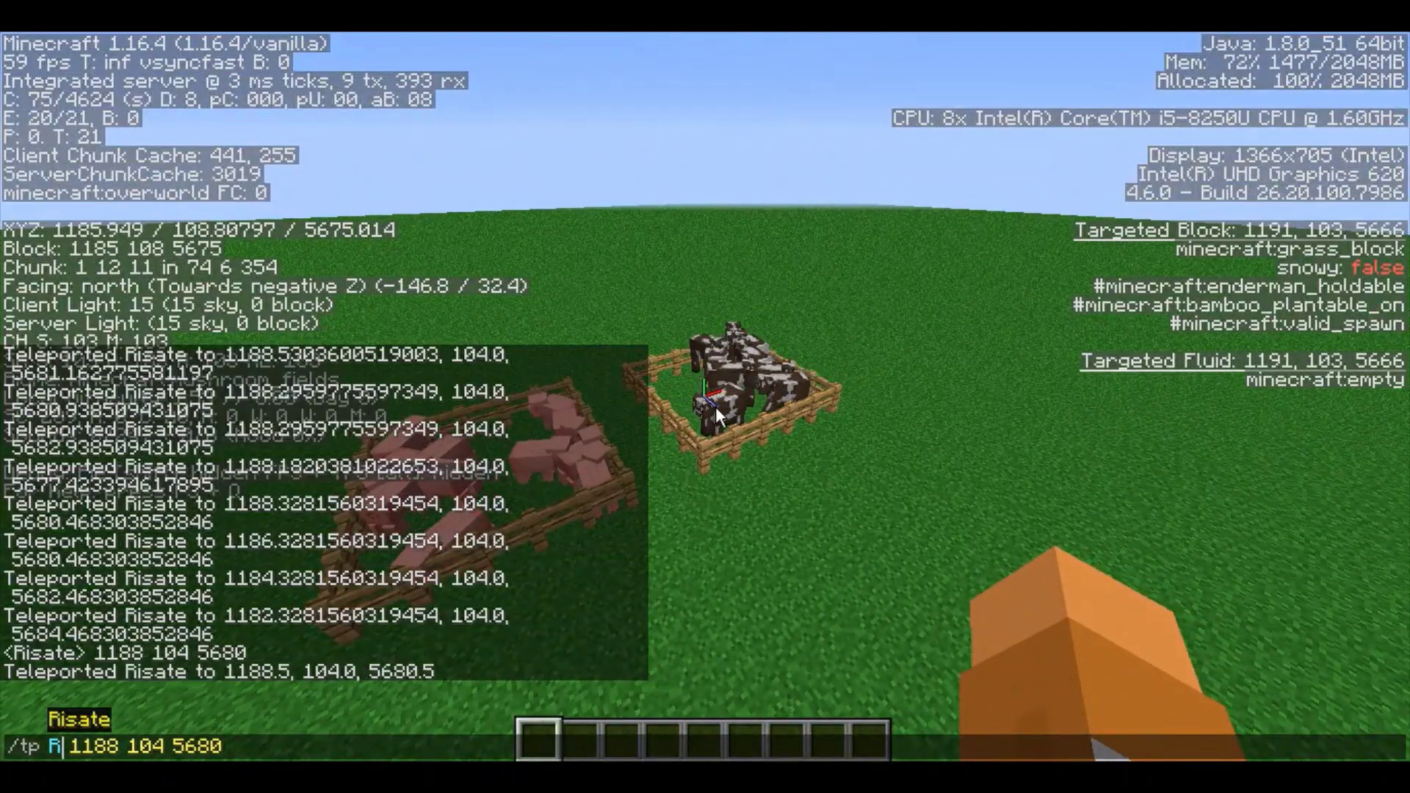
{"action": "type", "text": "@e[type="}
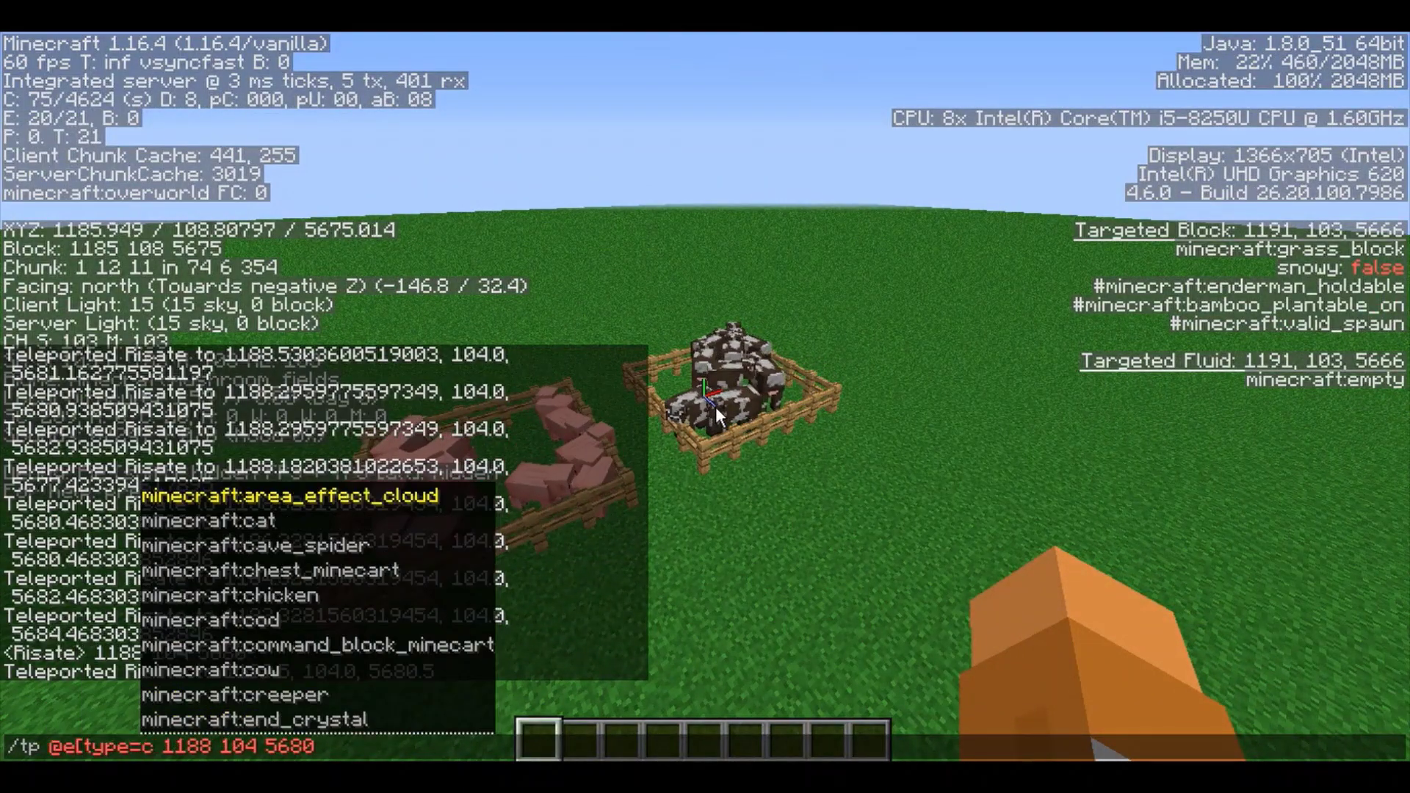
{"action": "type", "text": "cow]"}
{"action": "key", "text": "Return"}
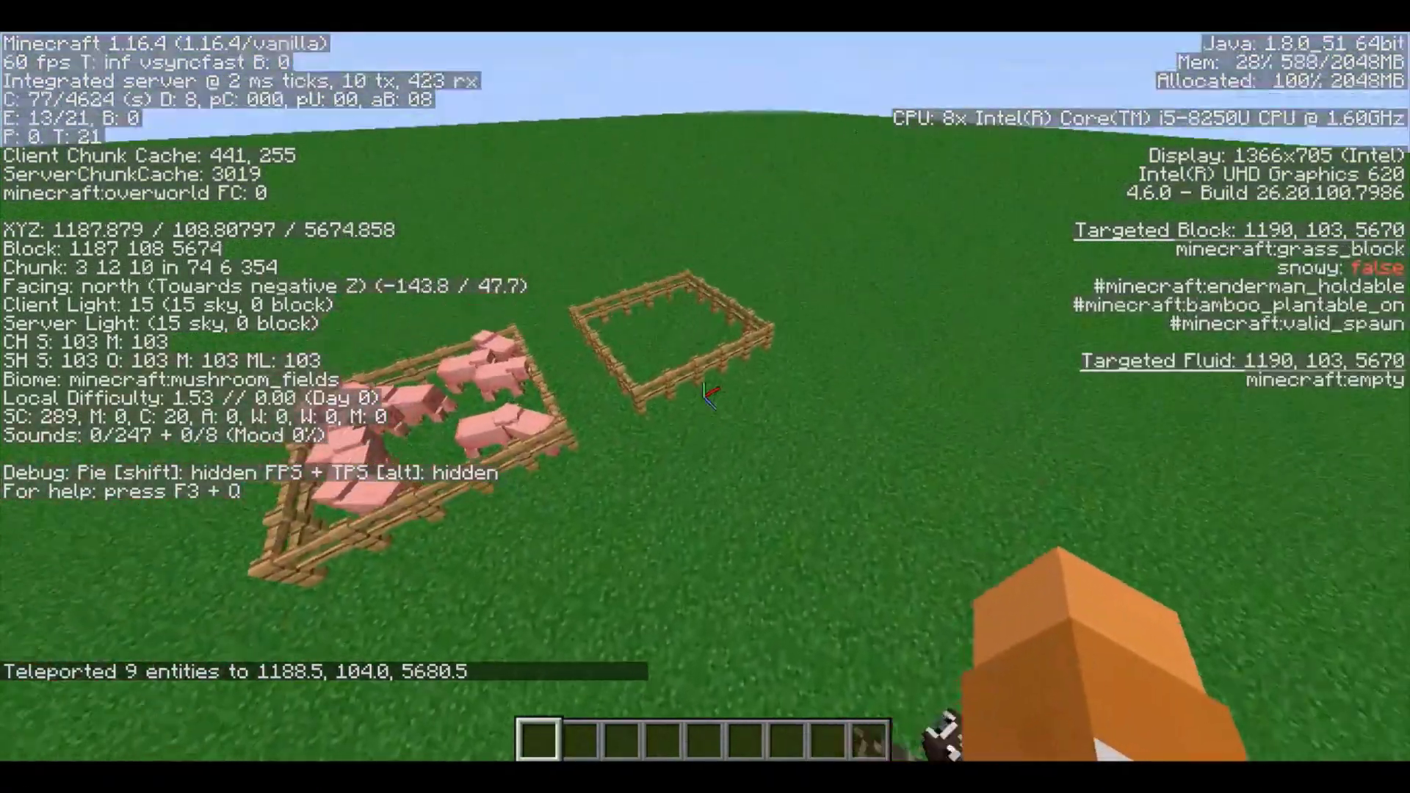
In third-person view, teleport all eleven pigs to the player with /tp @e[type=pig] @p
{"action": "key", "text": "F5"}
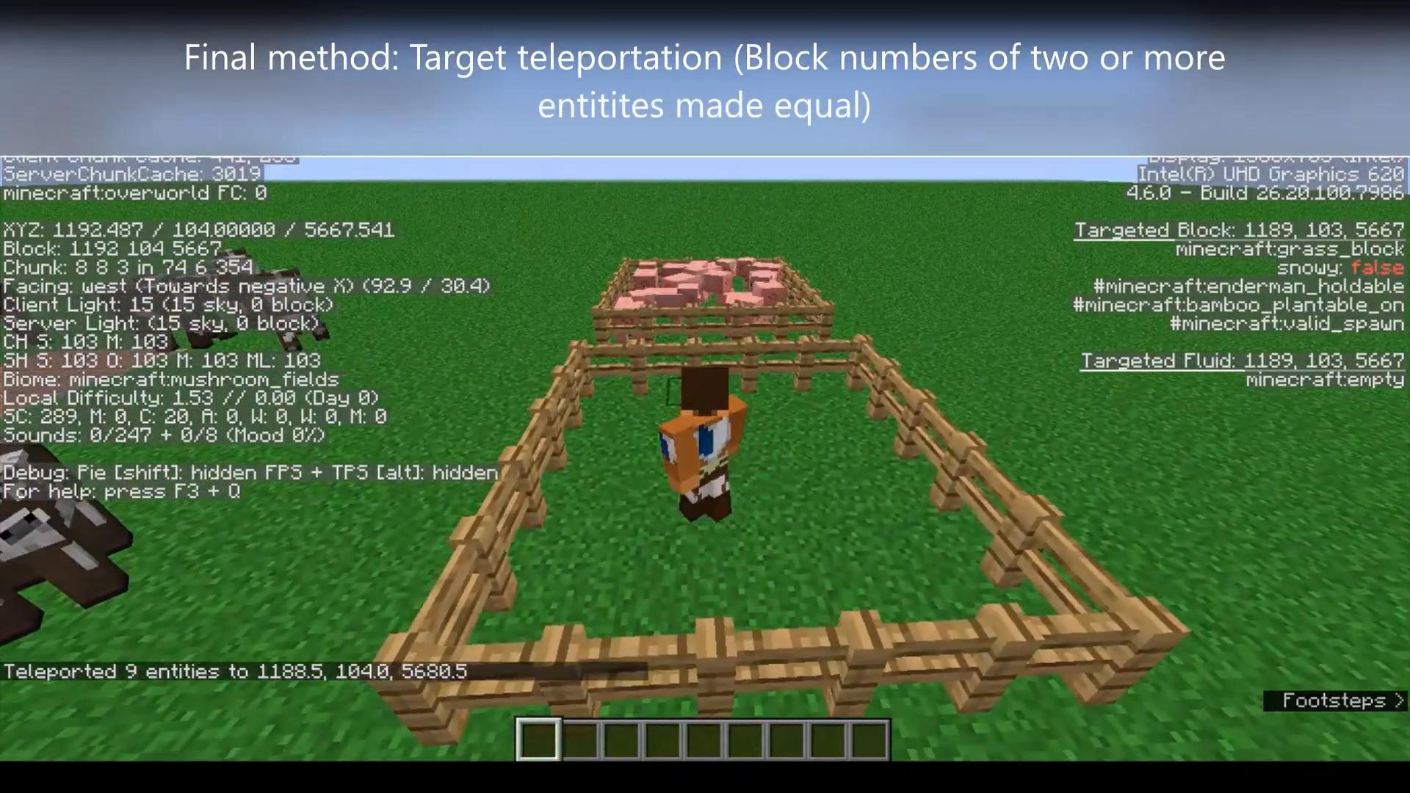
{"action": "key", "text": "slash"}
{"action": "type", "text": "tp "}
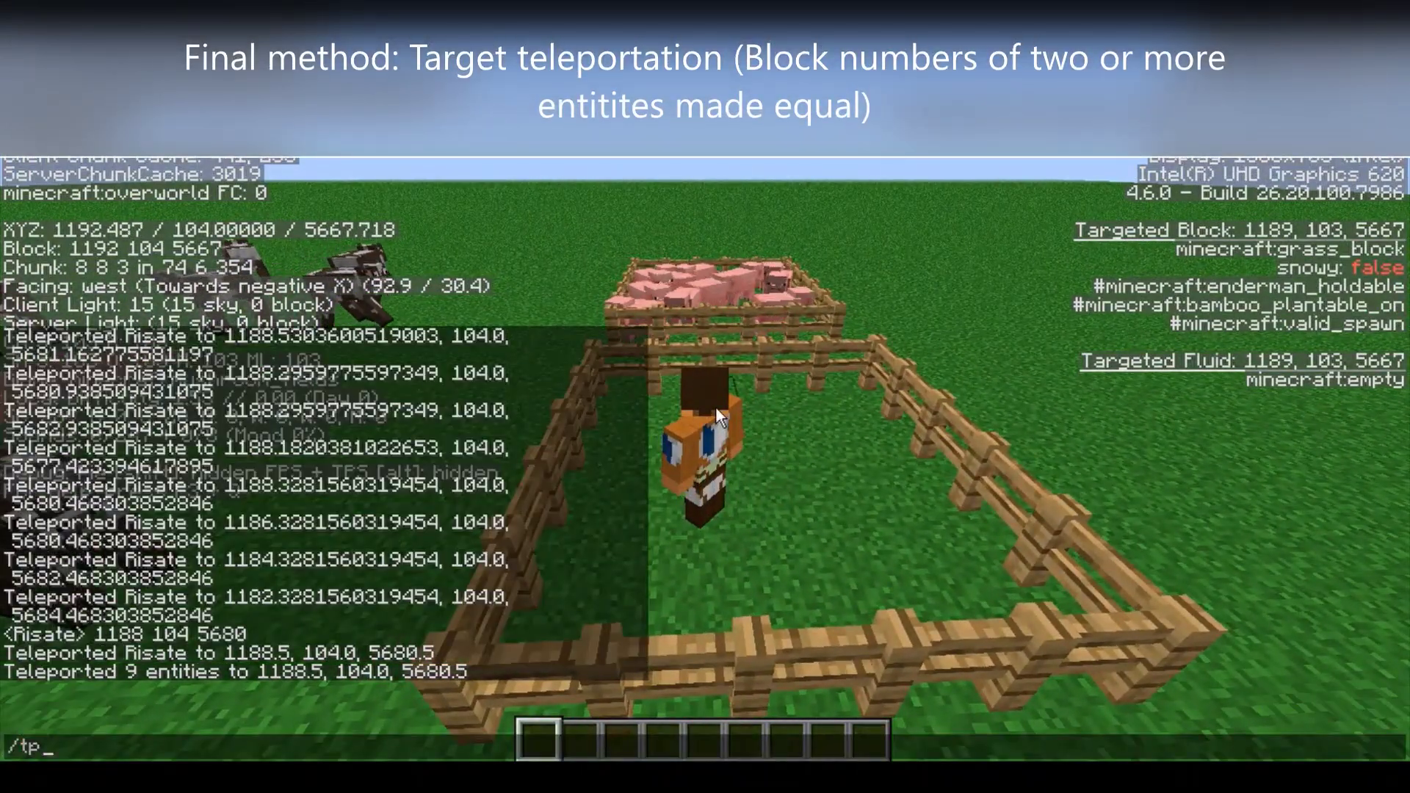
{"action": "type", "text": "@e[type="}
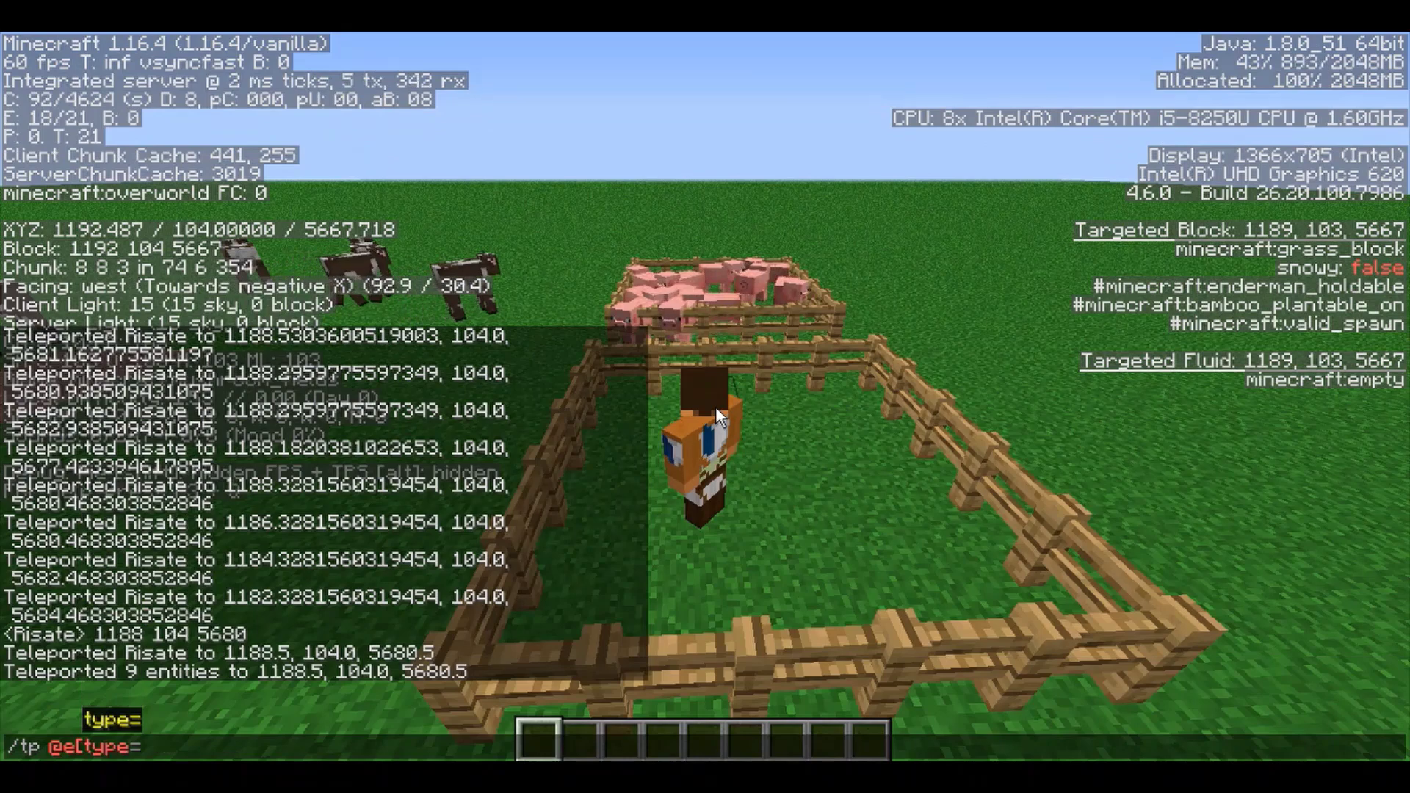
{"action": "type", "text": "pig] @p"}
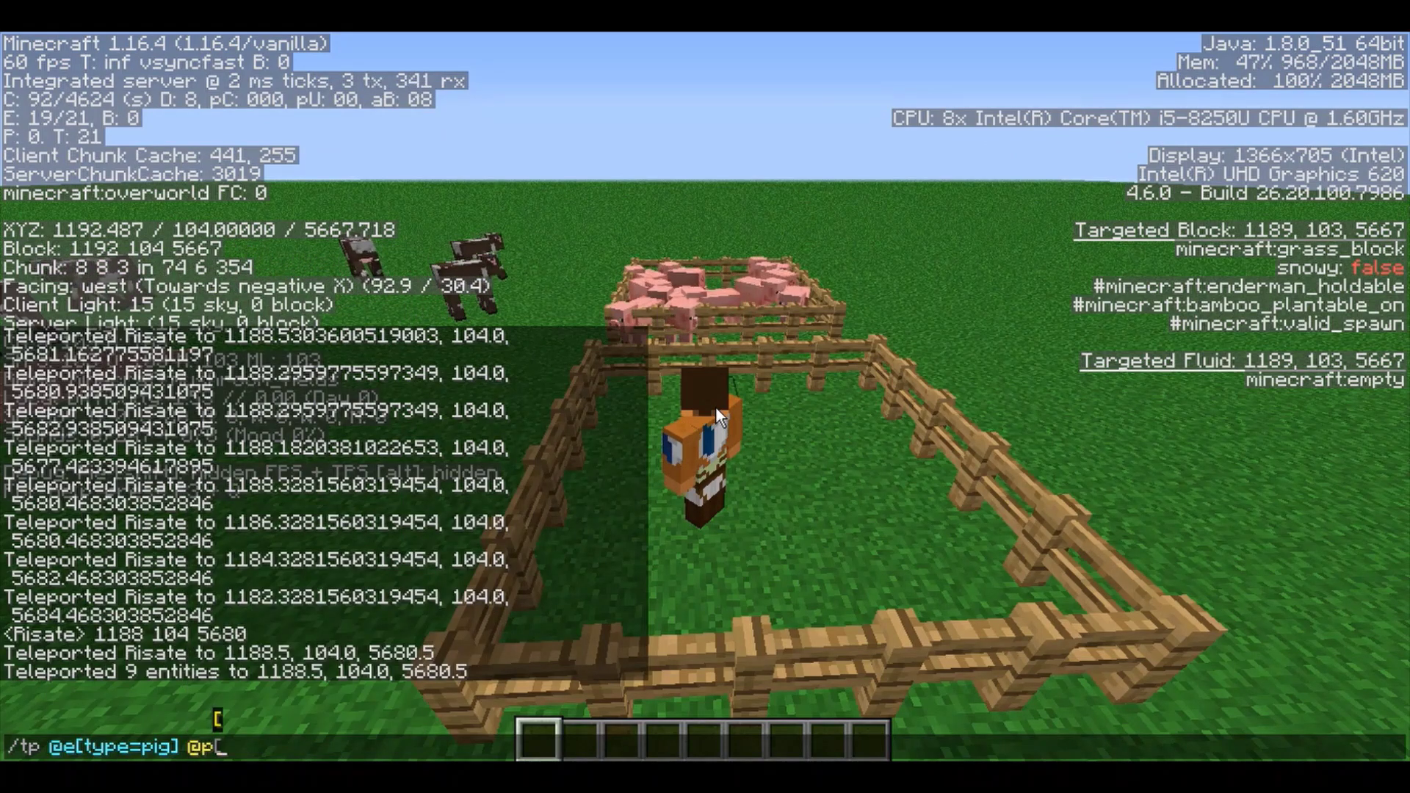
{"action": "type", "text": "["}
{"action": "key", "text": "BackSpace"}
{"action": "key", "text": "Return"}
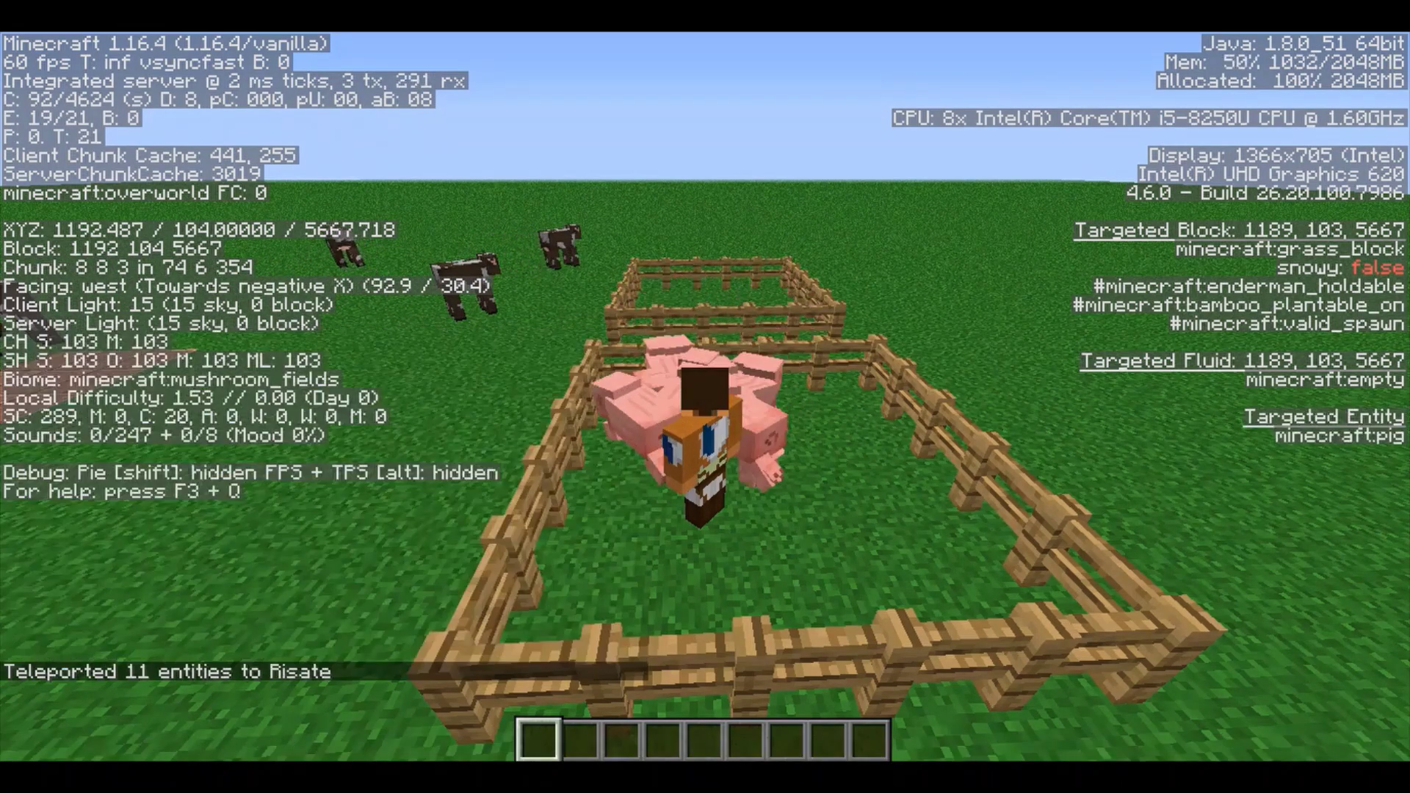
{"action": "key", "text": "space"}
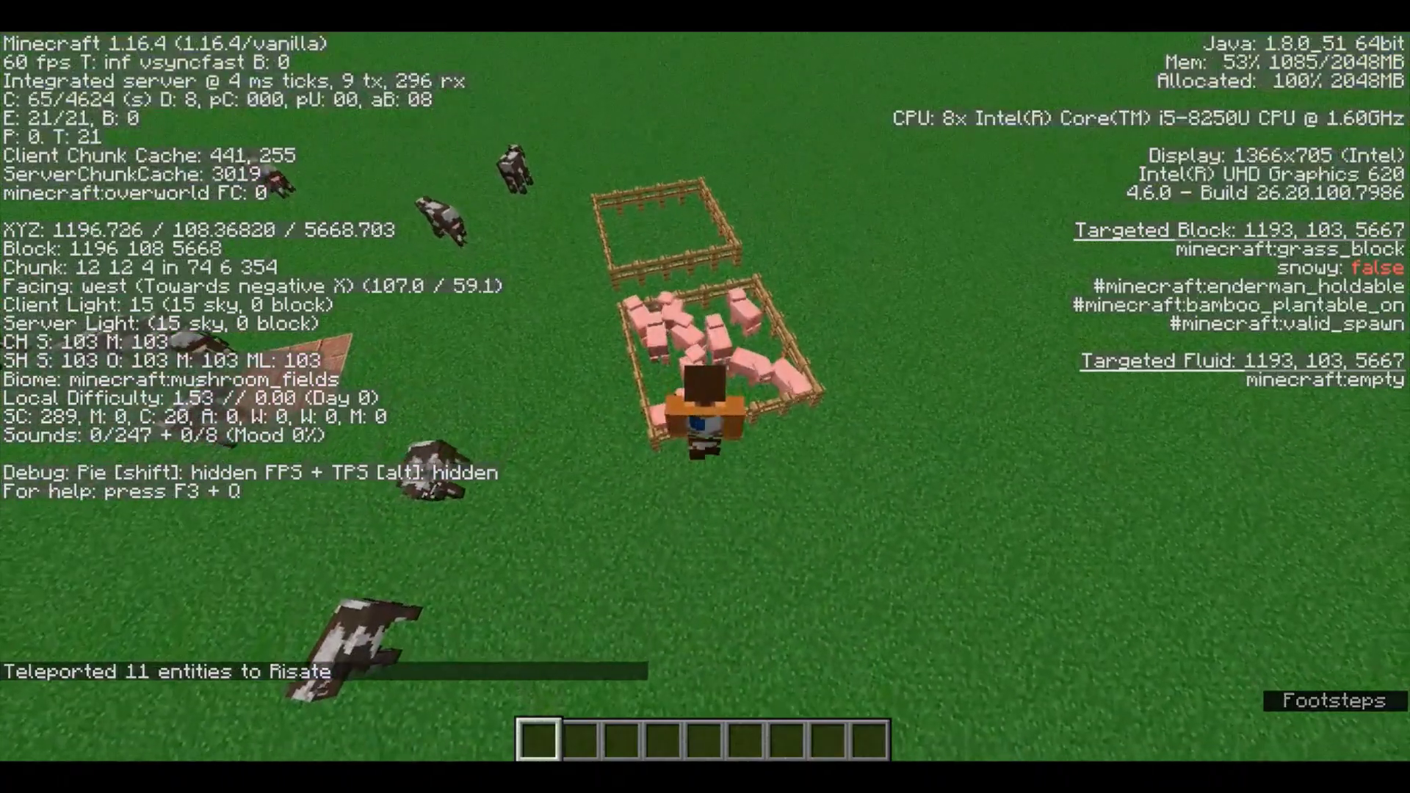